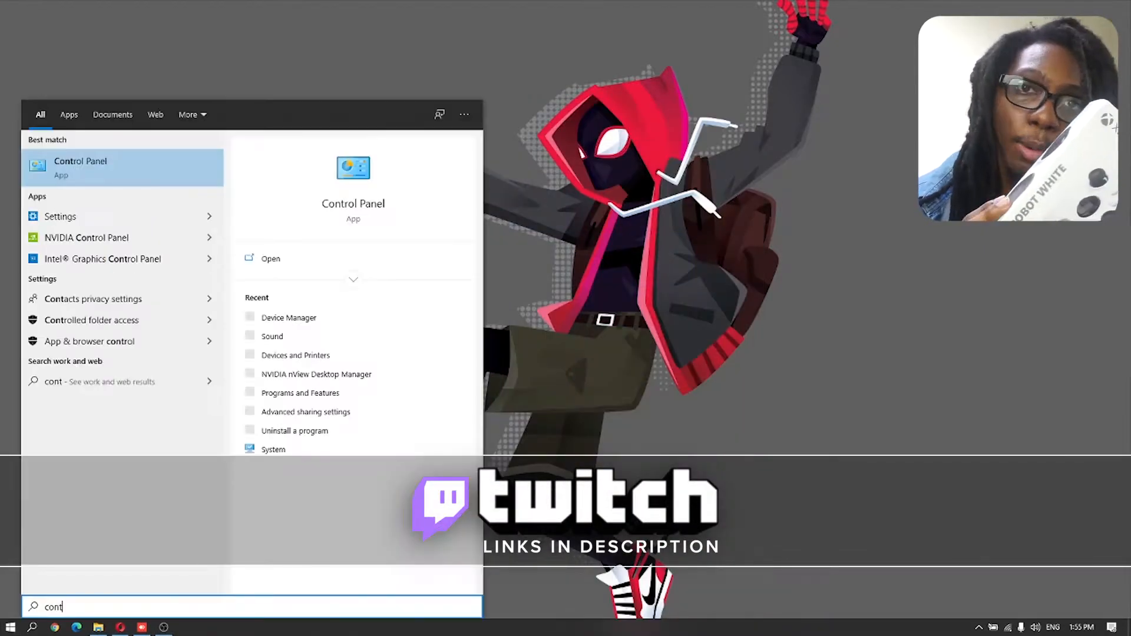
text(rol)
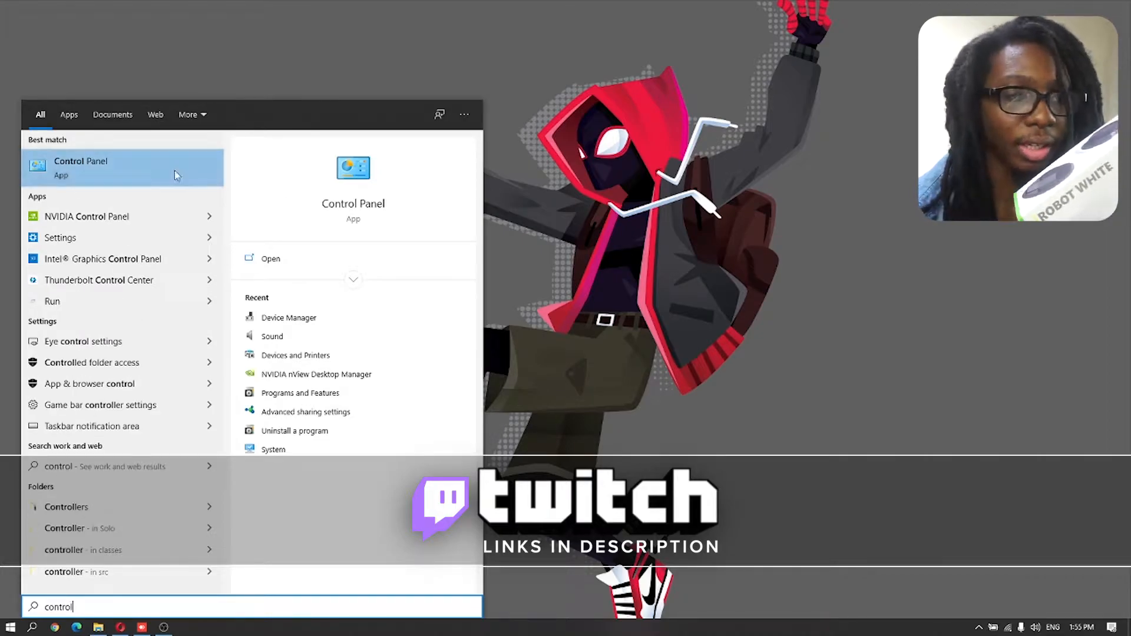
Step: Show Control Panel's Devices and Printers list to check the connected controllers
click(136, 169)
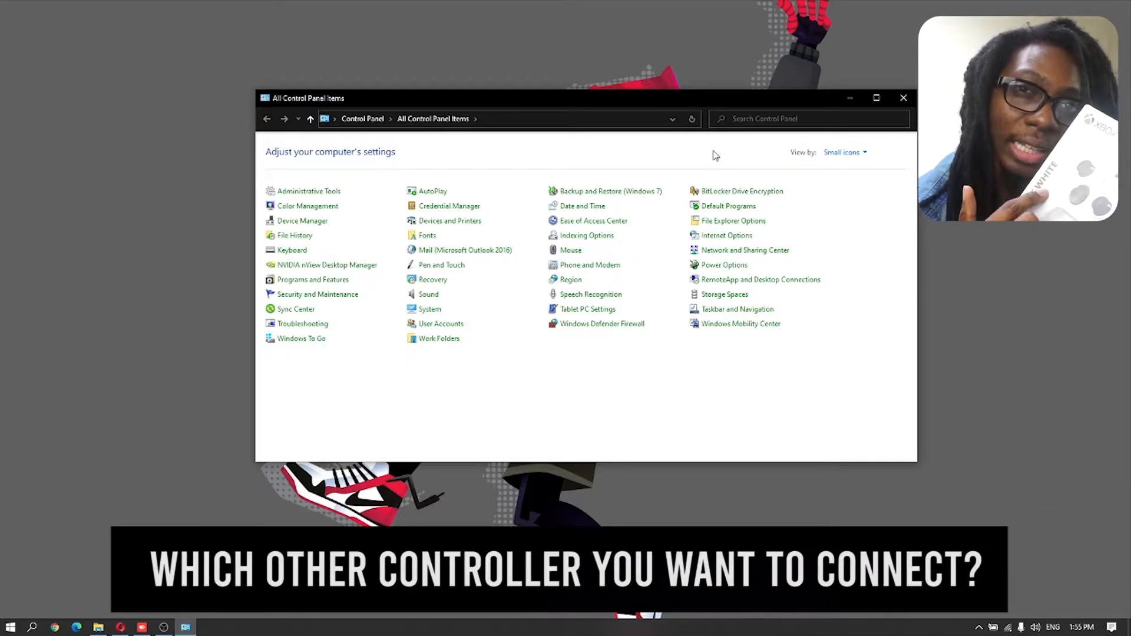
key(d)
key(d)
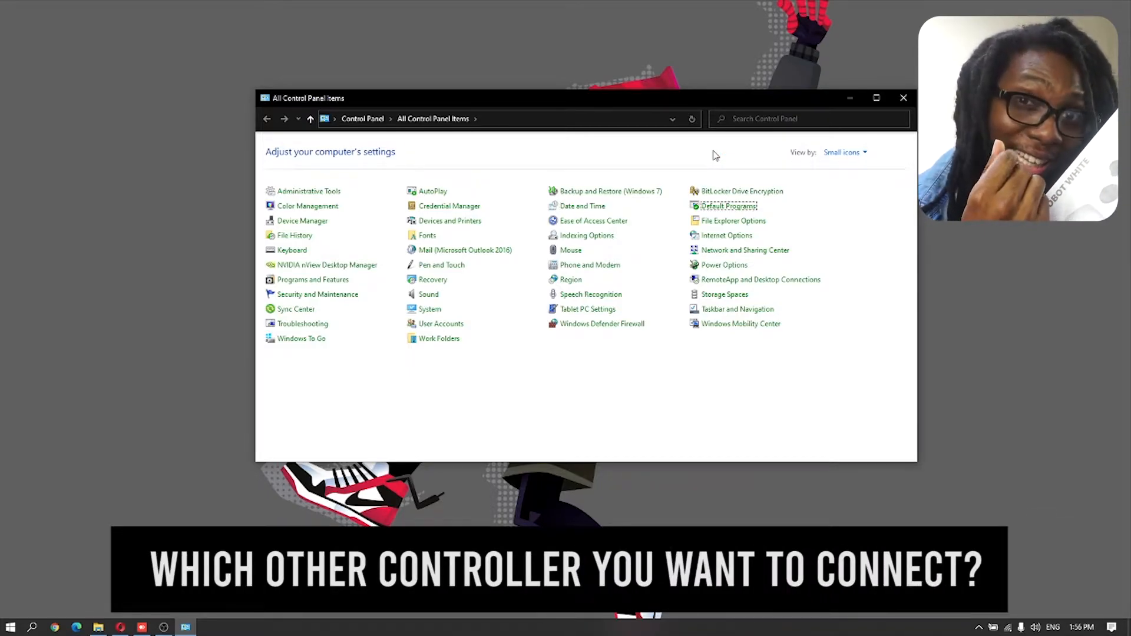
key(d)
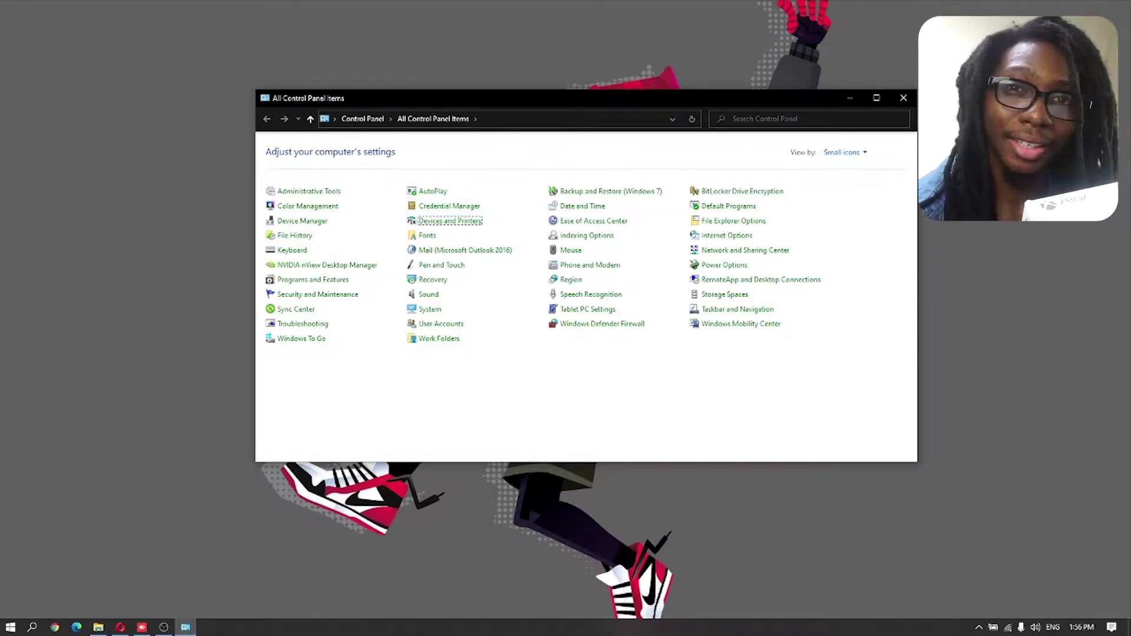
click(478, 222)
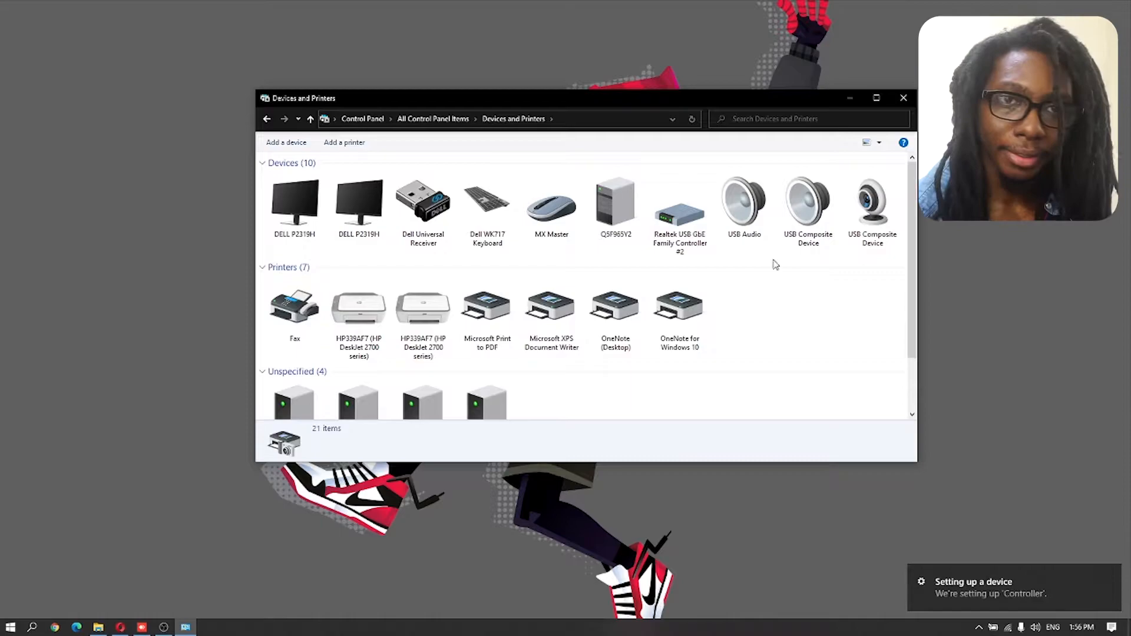
scroll(775, 265, down, 1)
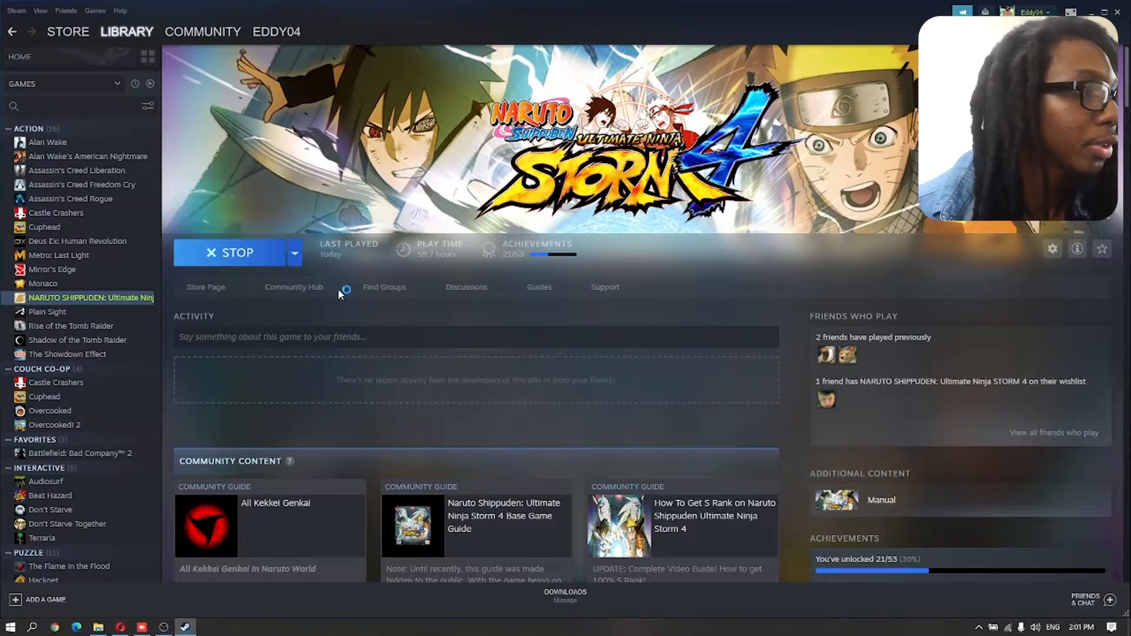
Step: Browse the NARUTO STORM 4 local files from its Steam library entry's Manage menu
right_click(122, 298)
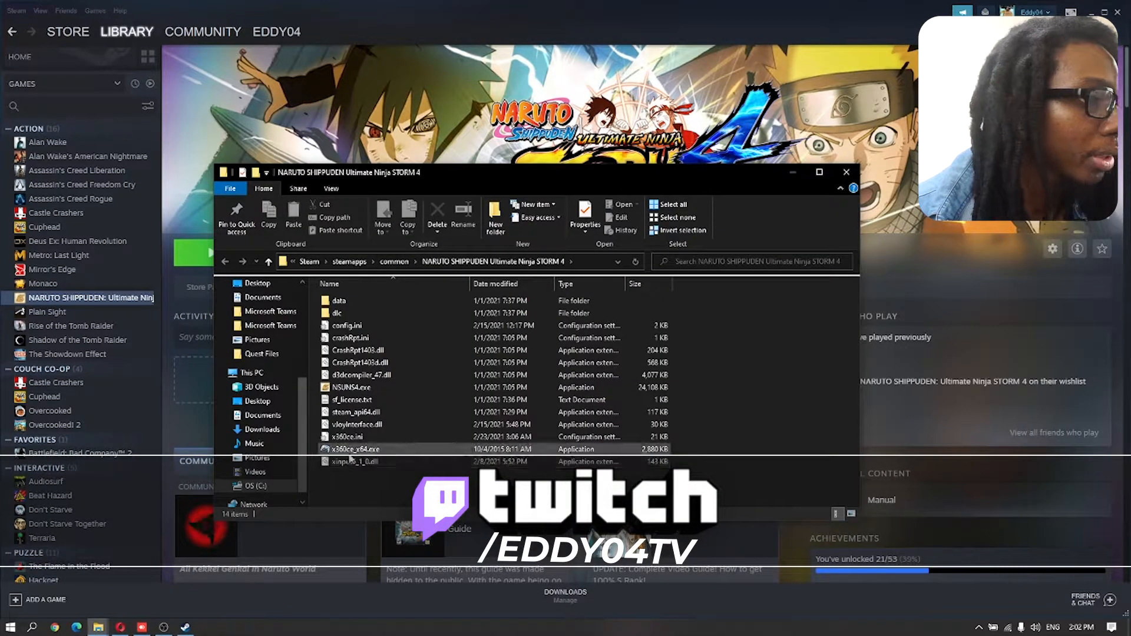
Step: Run x360ce_x64.exe from the game folder as administrator
right_click(369, 452)
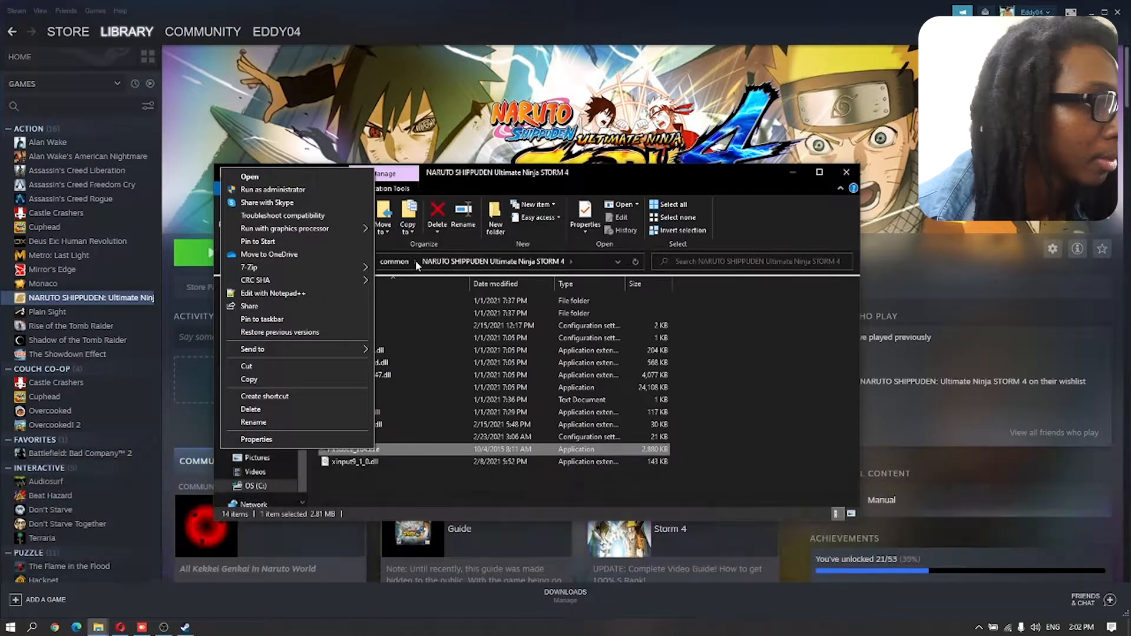
click(275, 190)
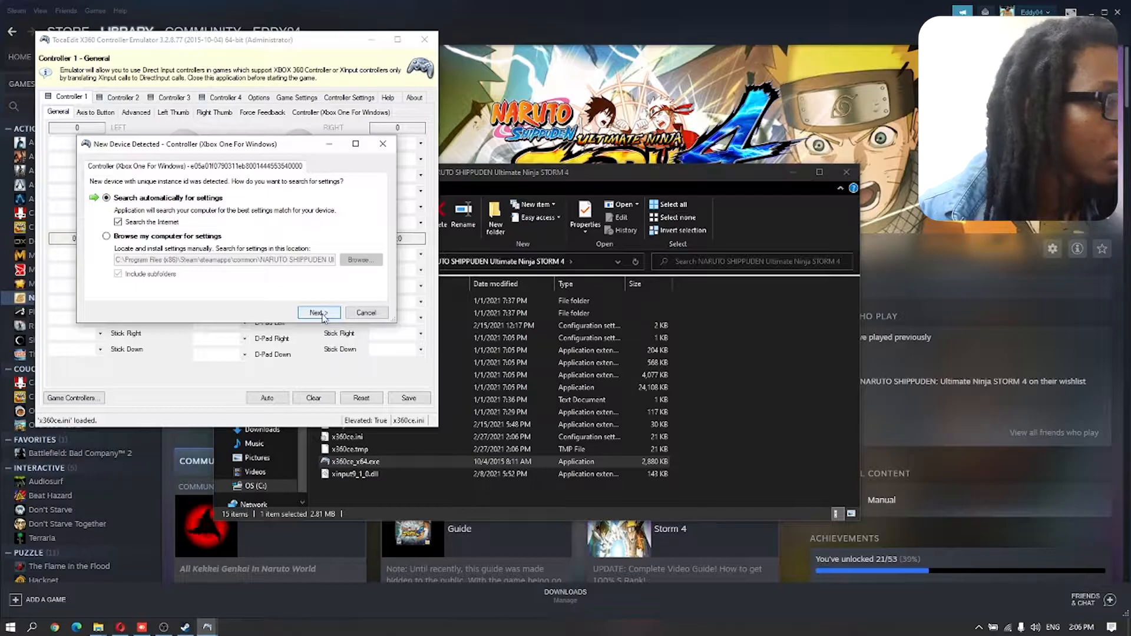
Step: Step through the New Device Detected dialogs to add both Xbox One controllers
click(318, 313)
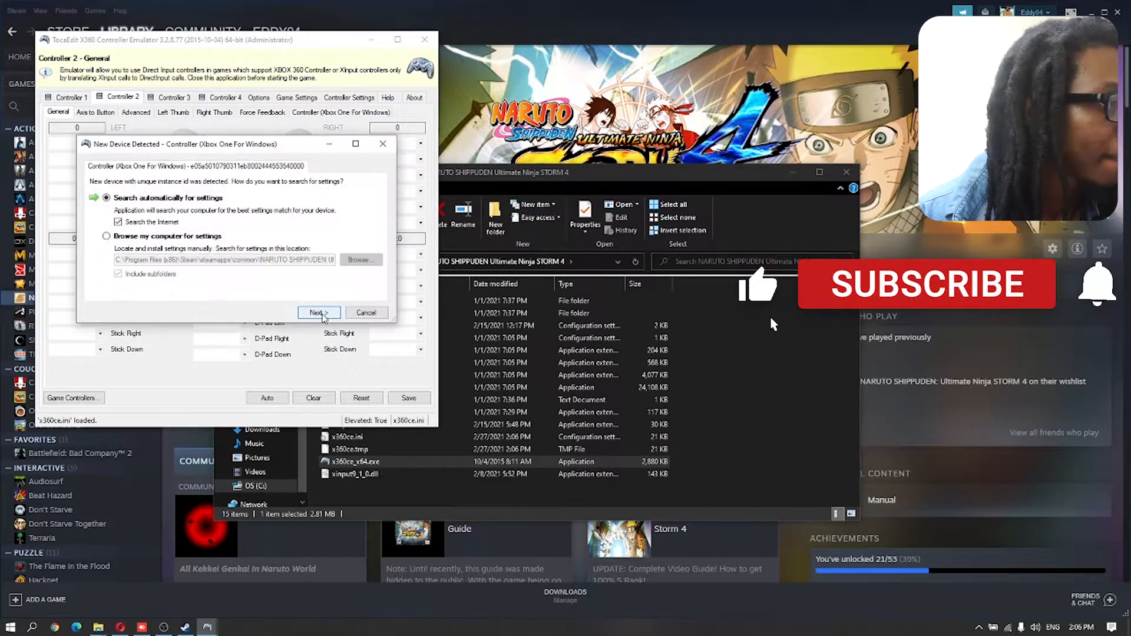
click(319, 312)
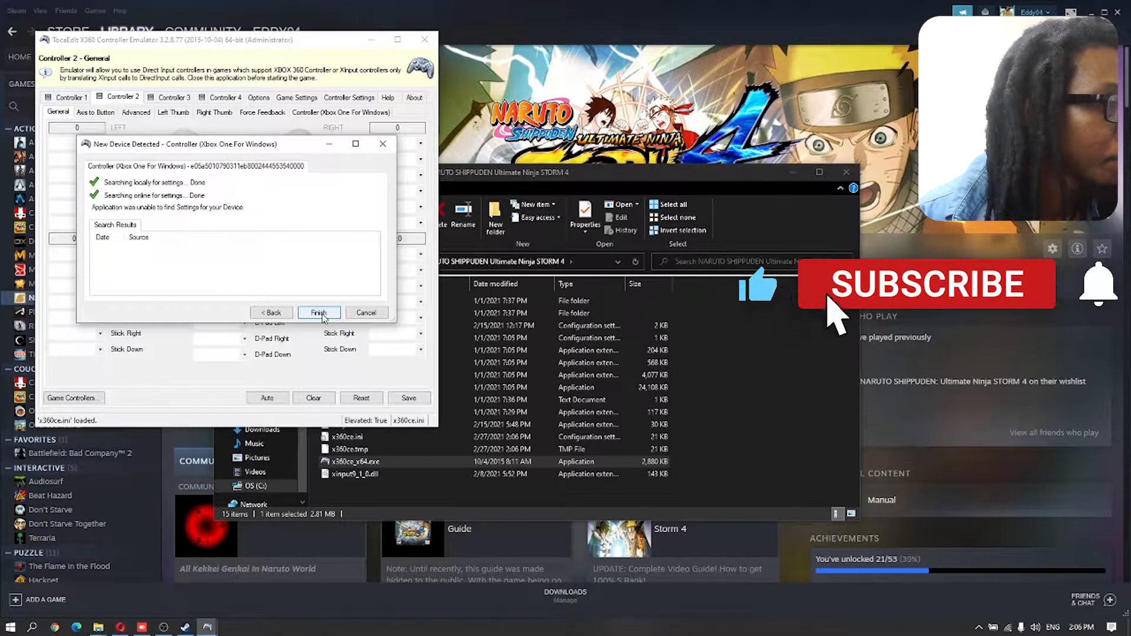
click(318, 315)
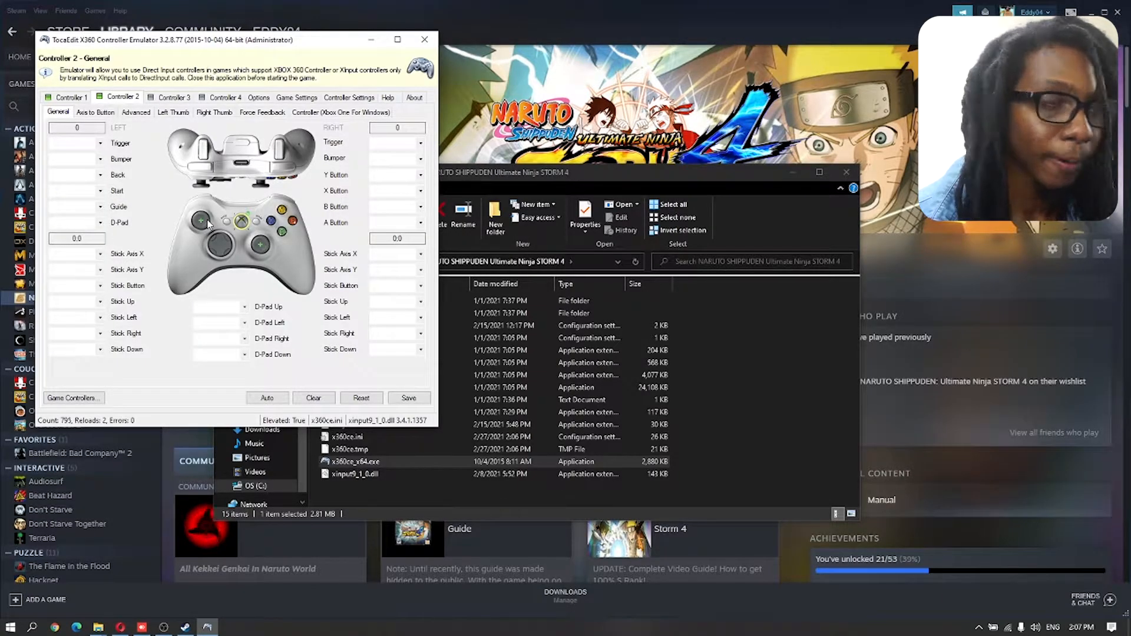
Step: Record Controller 2's triggers, bumpers, Back, Start and D-Pad from the gamepad
click(420, 142)
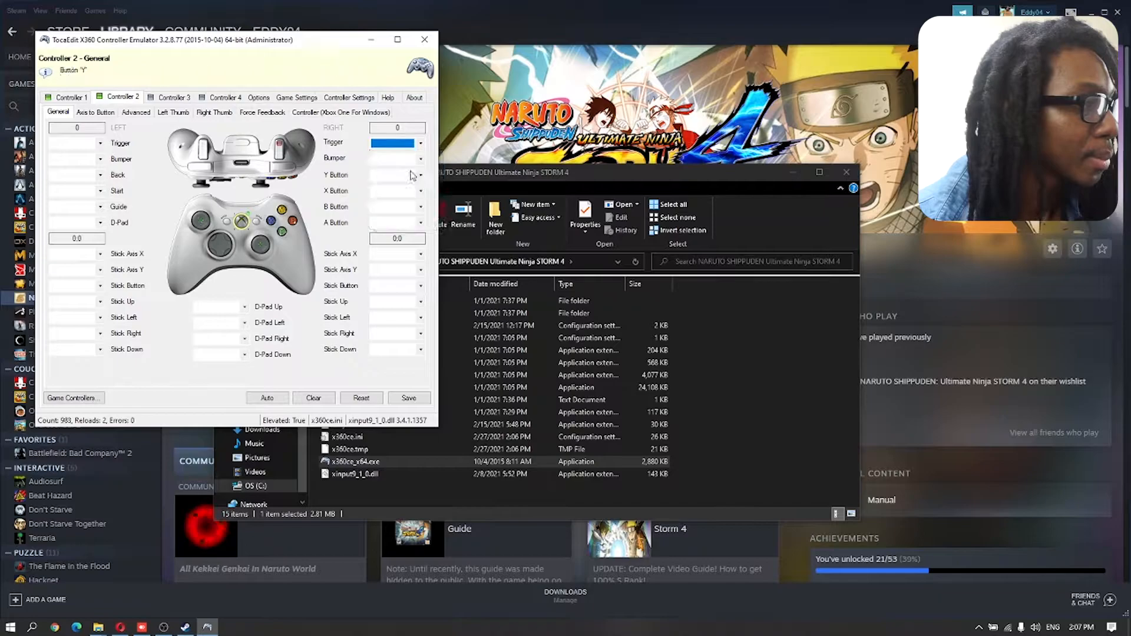
click(403, 187)
click(421, 159)
click(403, 187)
click(99, 142)
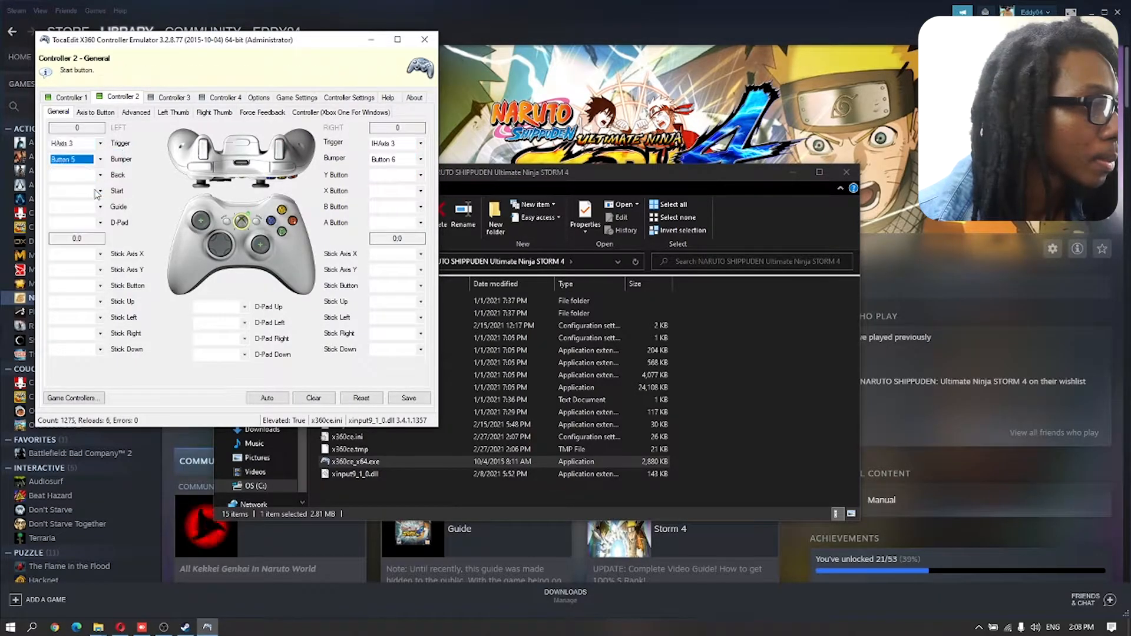
click(101, 174)
click(100, 190)
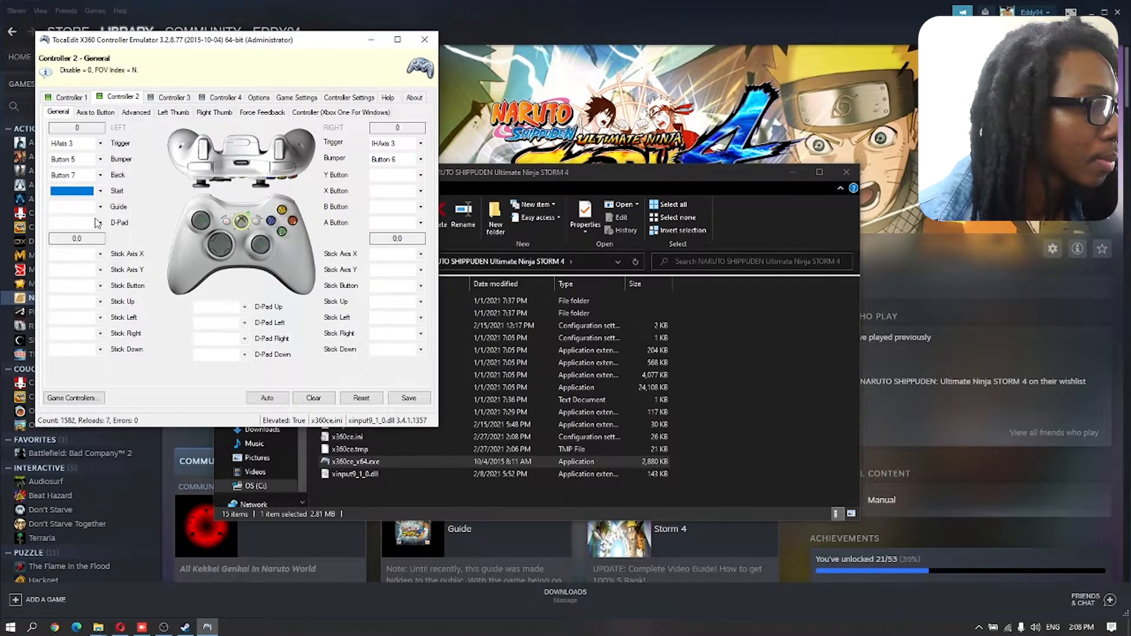
click(100, 222)
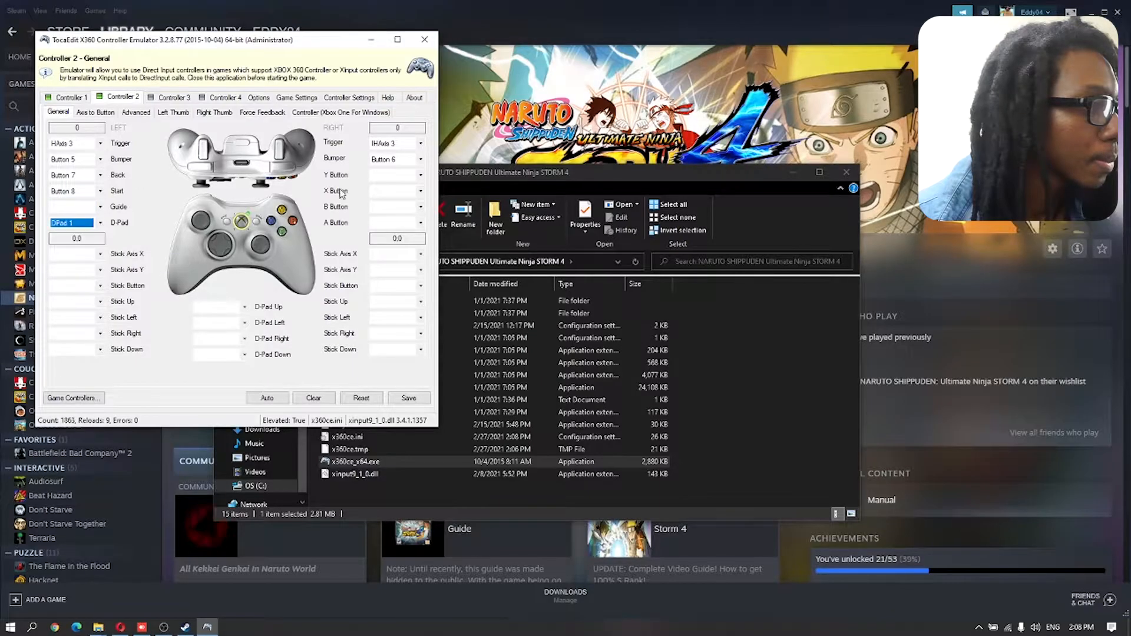
Step: Record Controller 2's Y, X, B, A face buttons and left stick axis
click(421, 174)
click(421, 205)
click(421, 223)
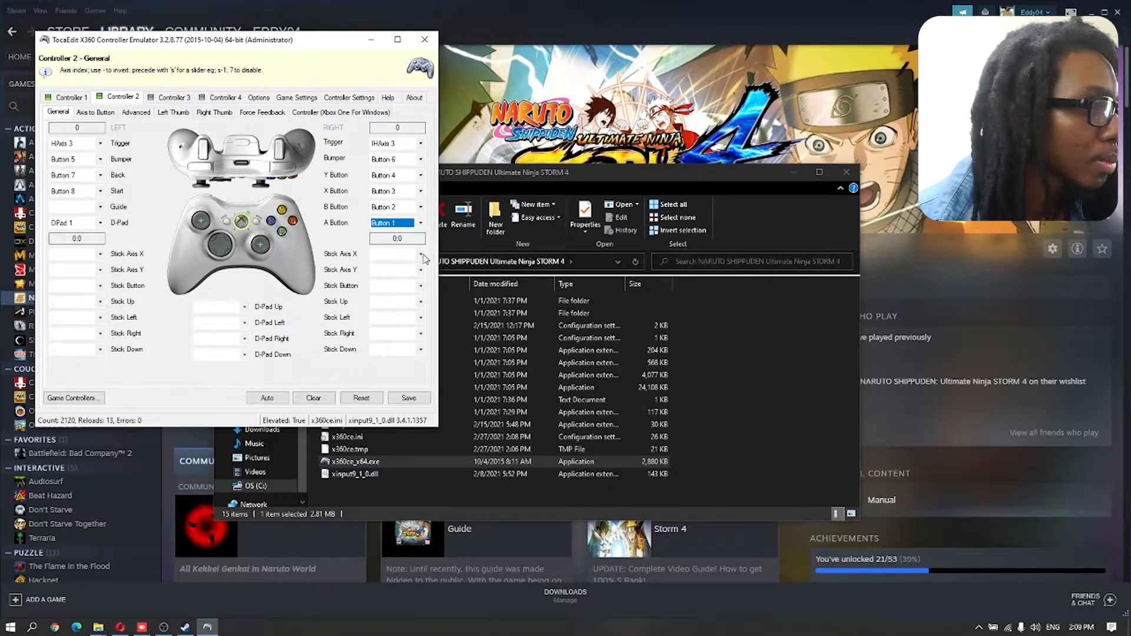
click(421, 254)
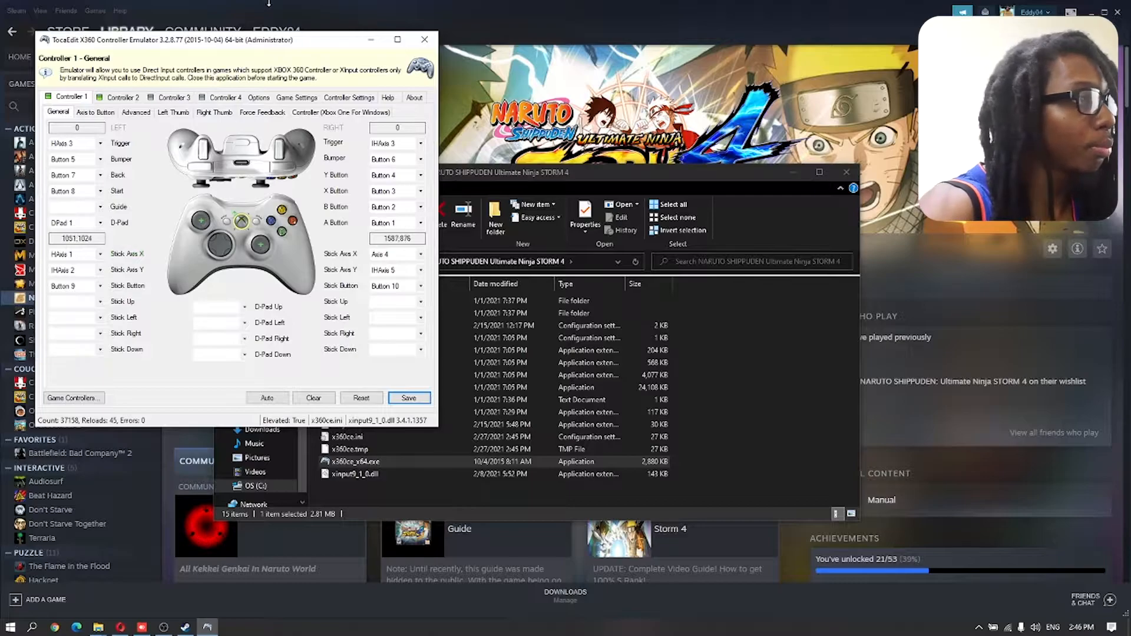
Step: Save the Controller 2 mappings, review Controller 1, and close x360ce with Alt+F4
click(125, 97)
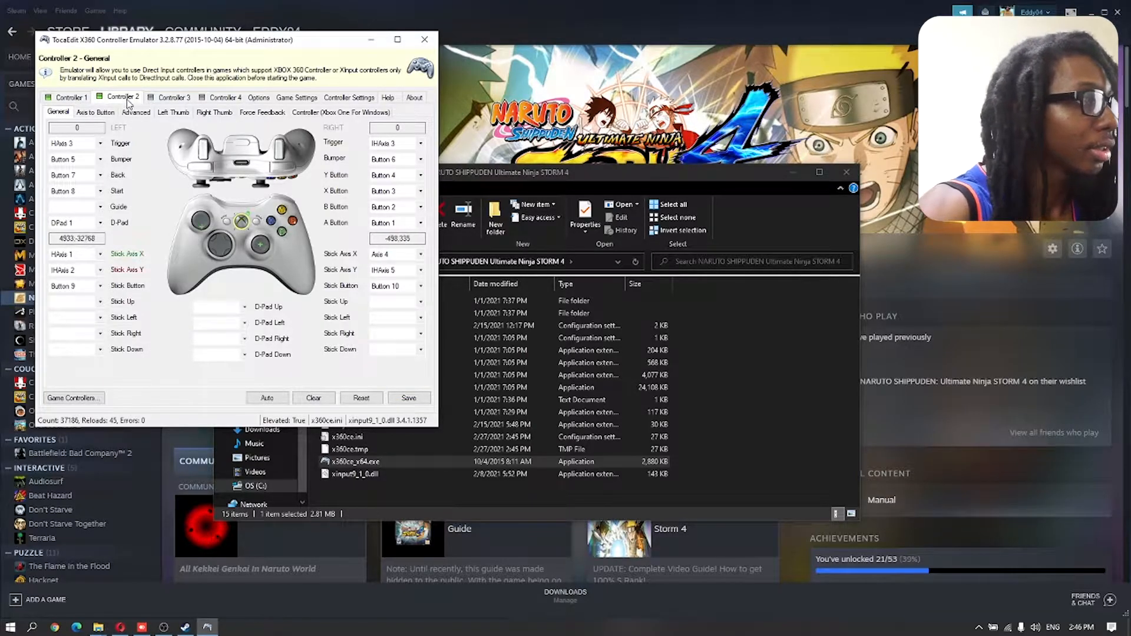
click(409, 397)
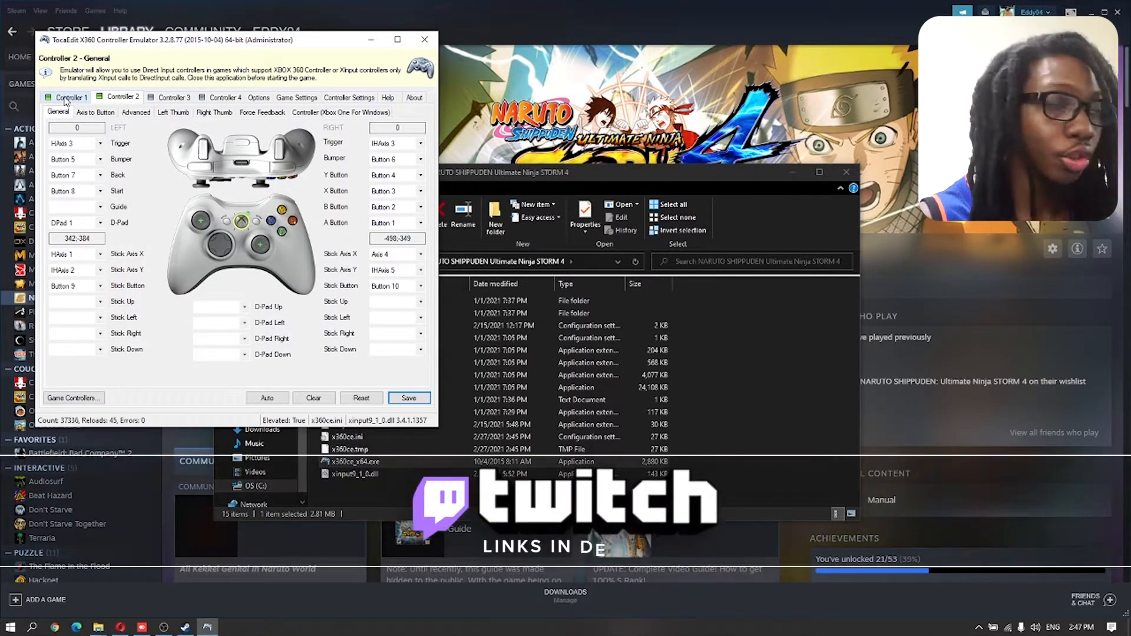
click(70, 97)
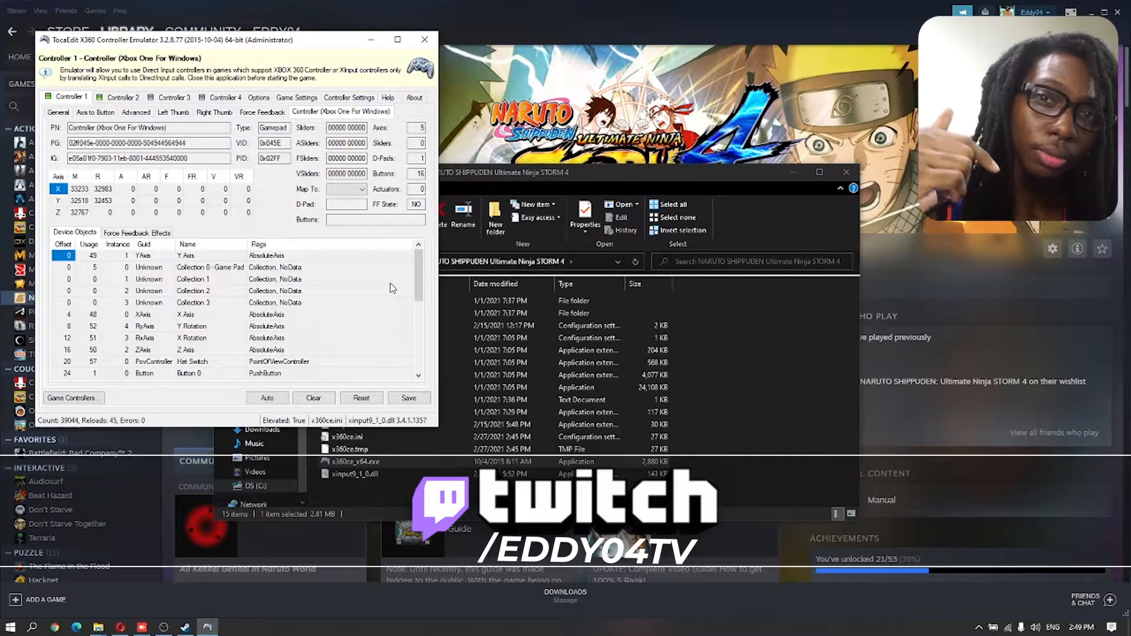
key(alt+F4)
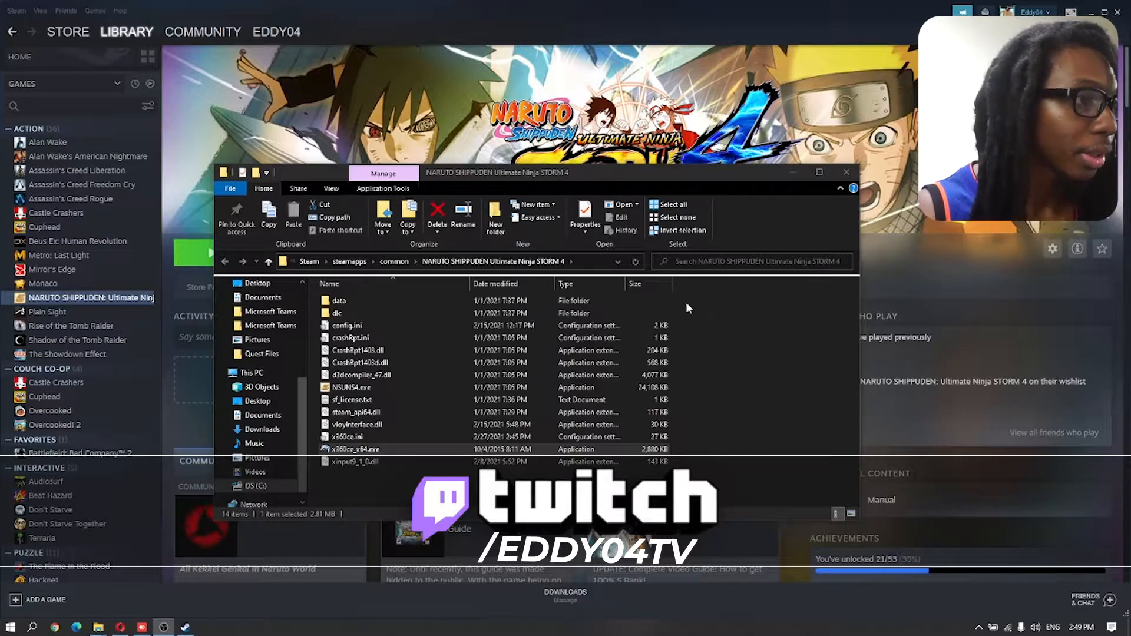
Step: Launch NSUNS4.exe and enter Free Battle > VS Battle
click(356, 390)
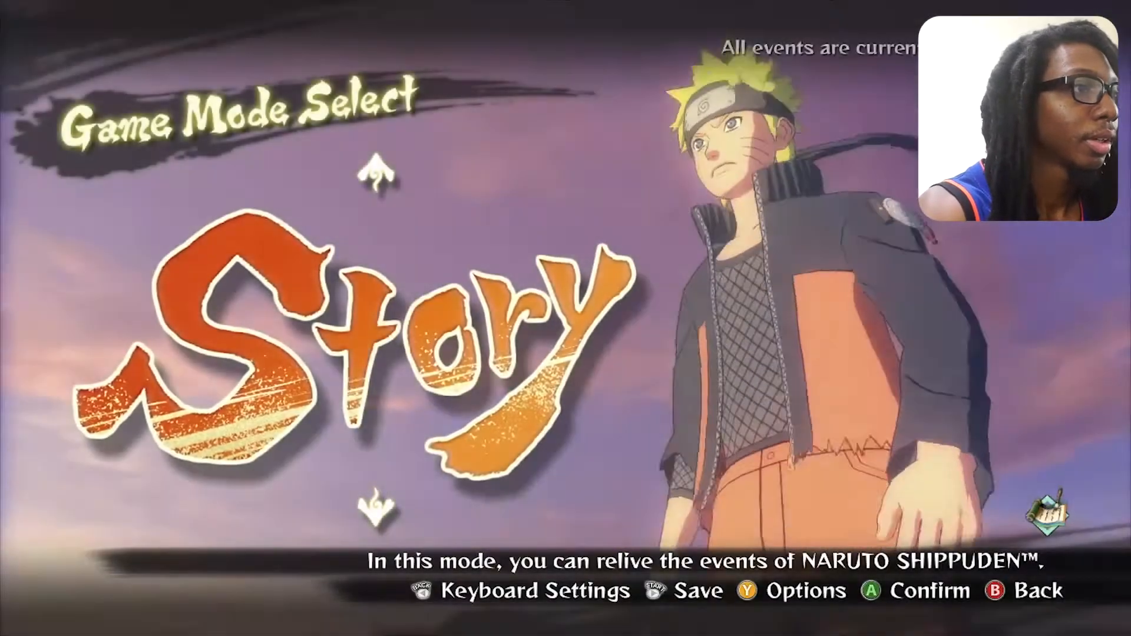
key(Down)
key(Down)
key(Down)
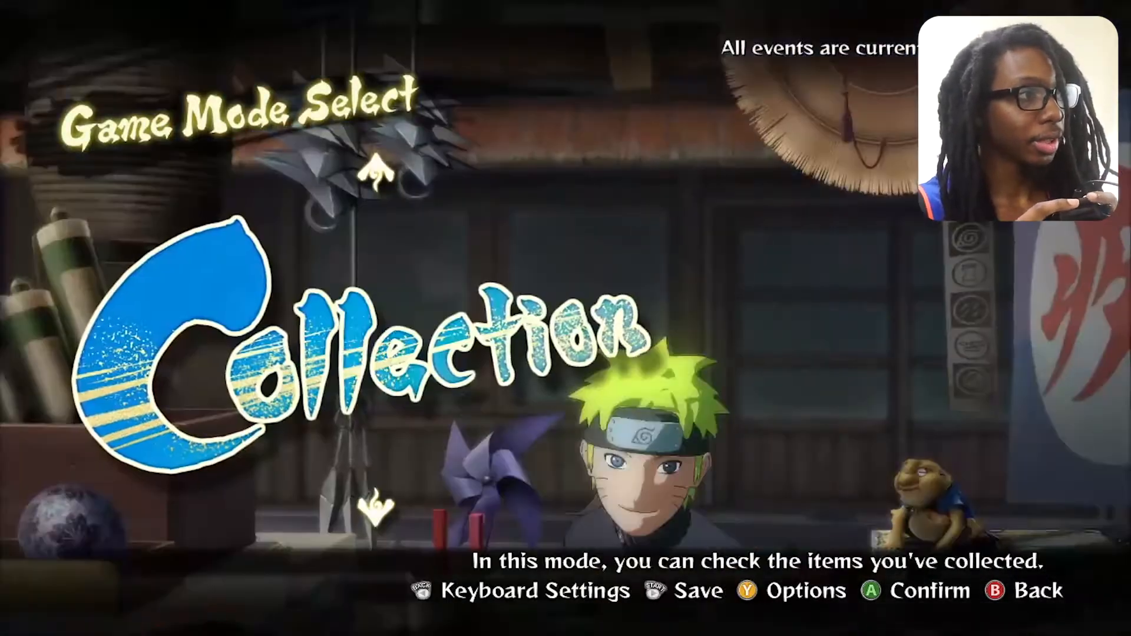
key(Down)
key(Return)
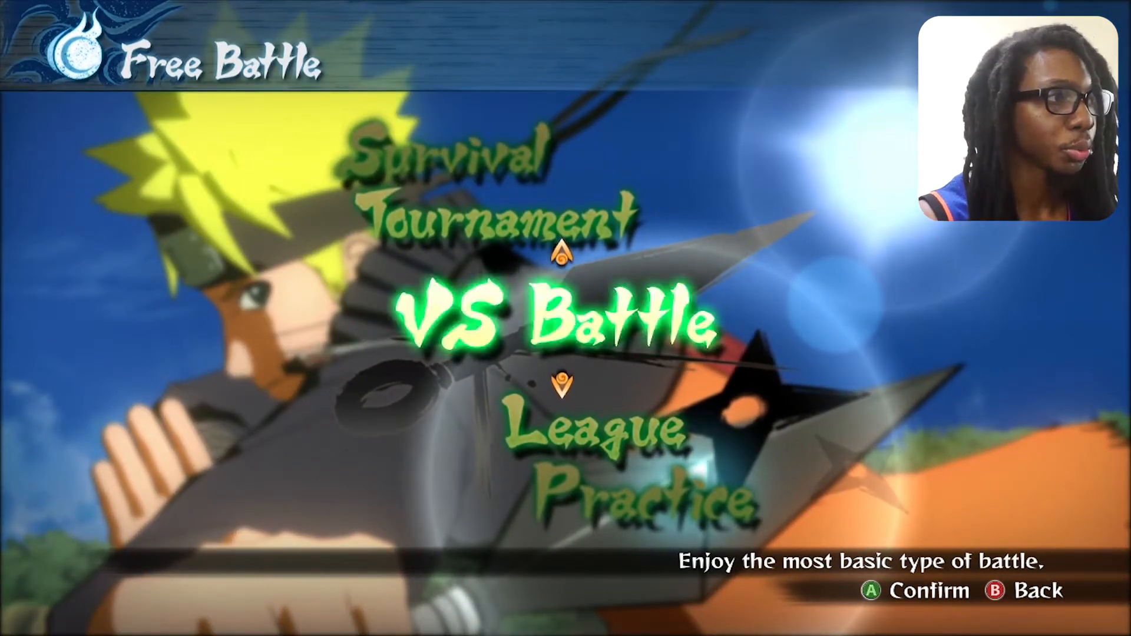
key(Return)
Step: Set Match Type to 1P VS 2P and complete the settings to start
key(Up)
key(Up)
key(Up)
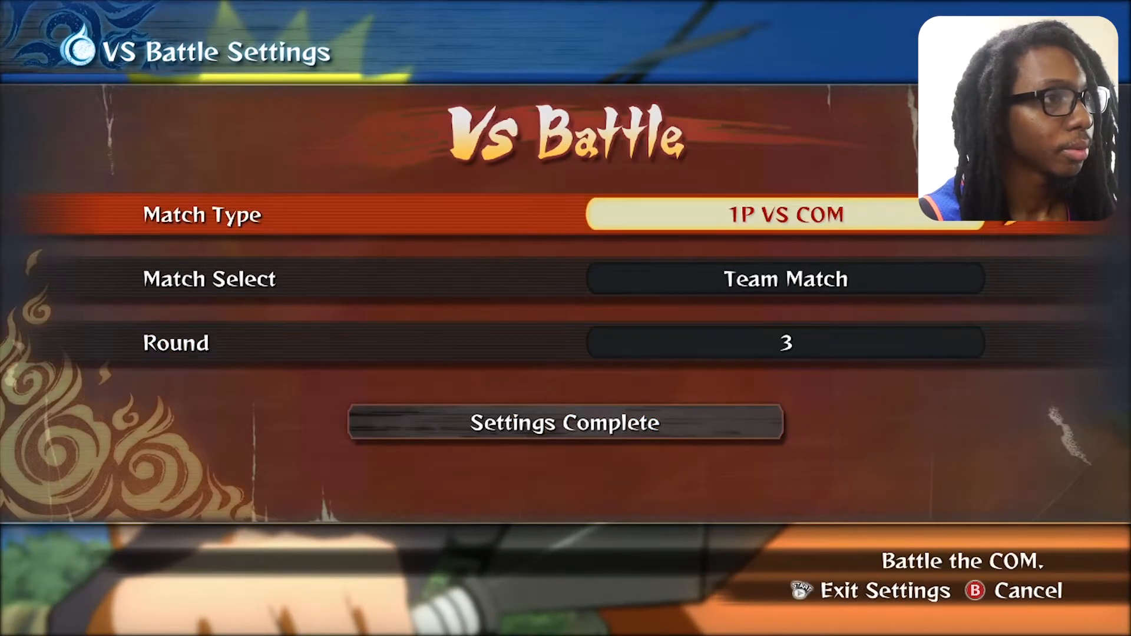
key(Left)
key(Right)
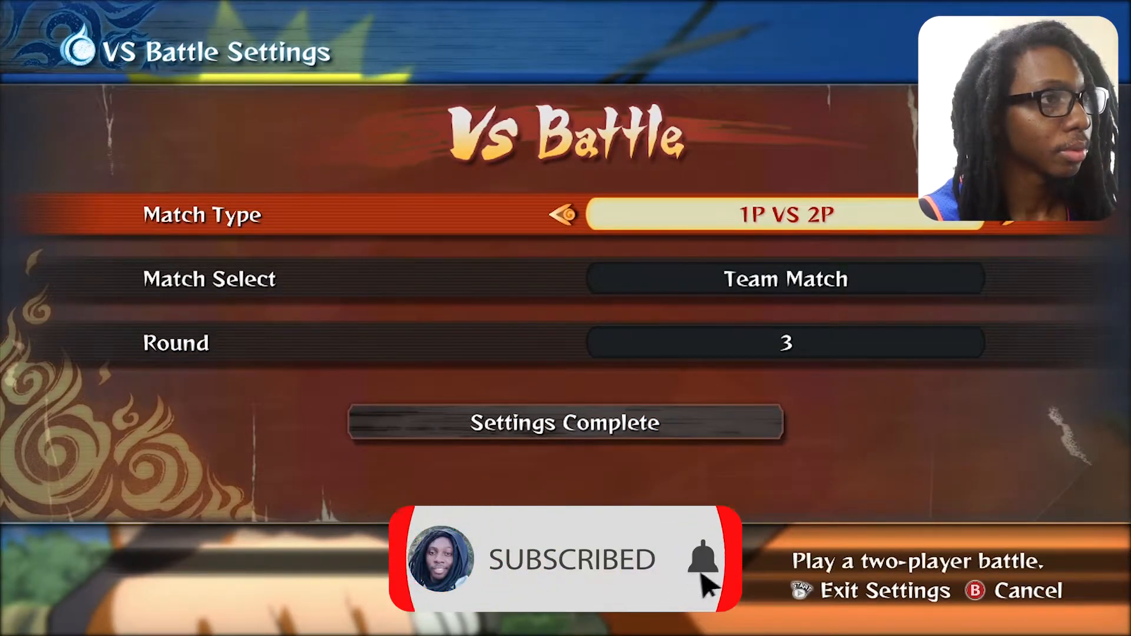
key(Down)
key(Down)
key(Down)
key(Return)
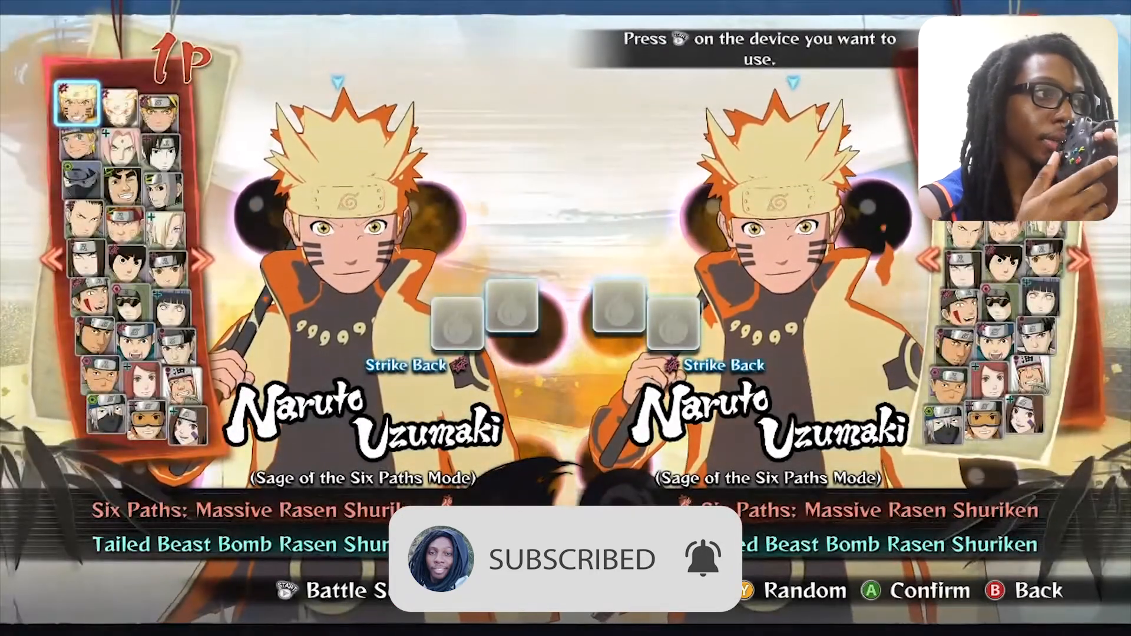
Step: Select Pain for player one and confirm his support team
key(Up)
key(Left)
key(Down)
key(Down)
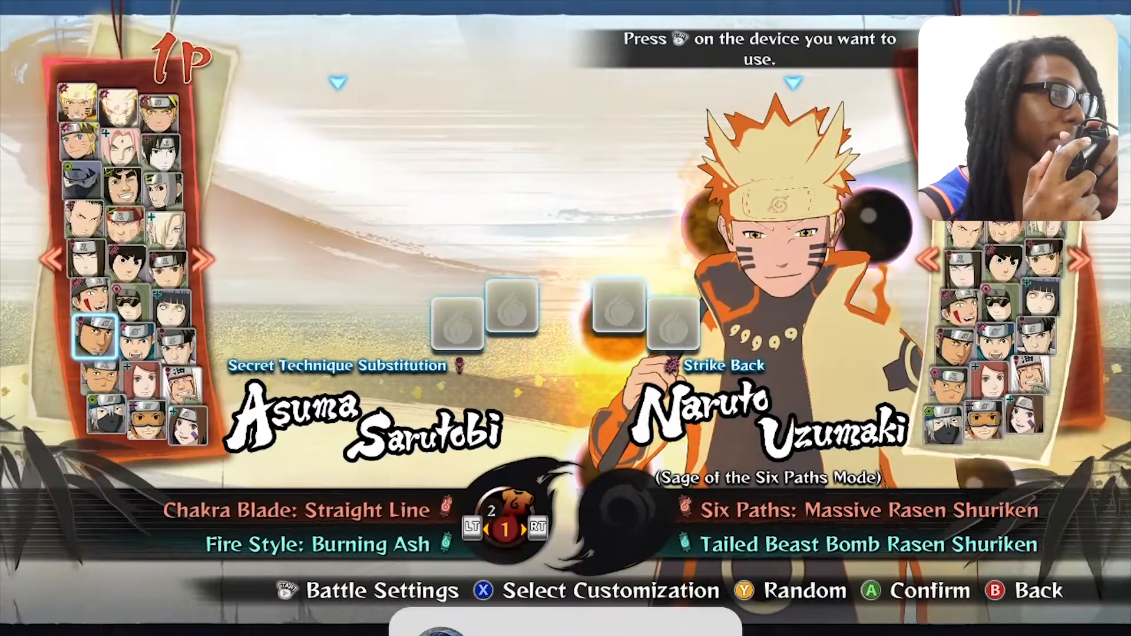
key(Right)
key(Right)
key(Return)
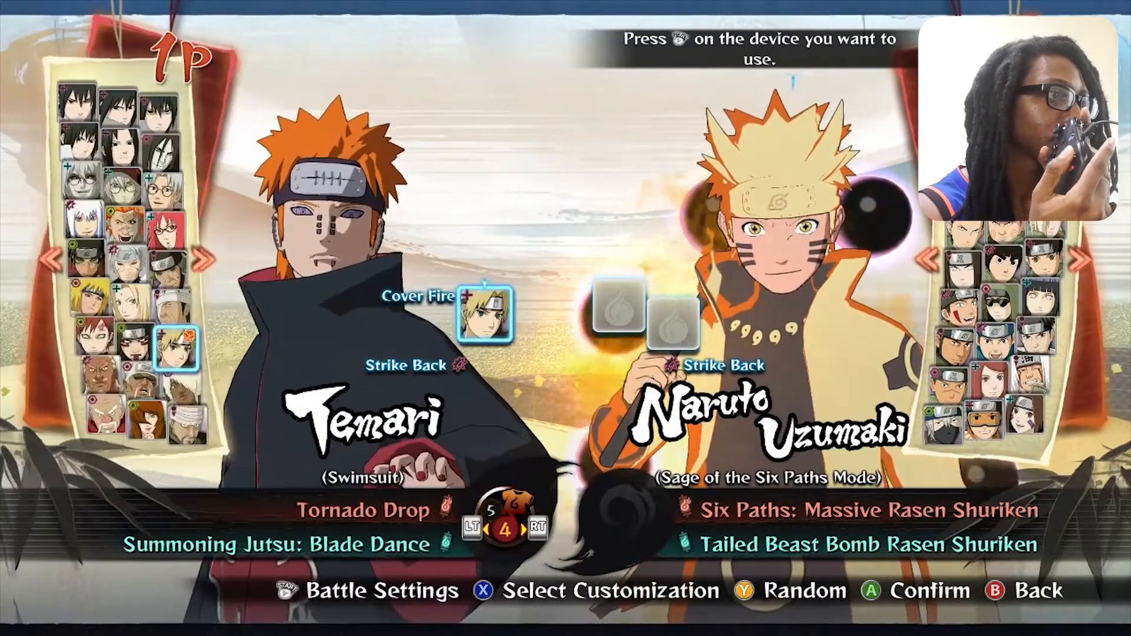
key(Return)
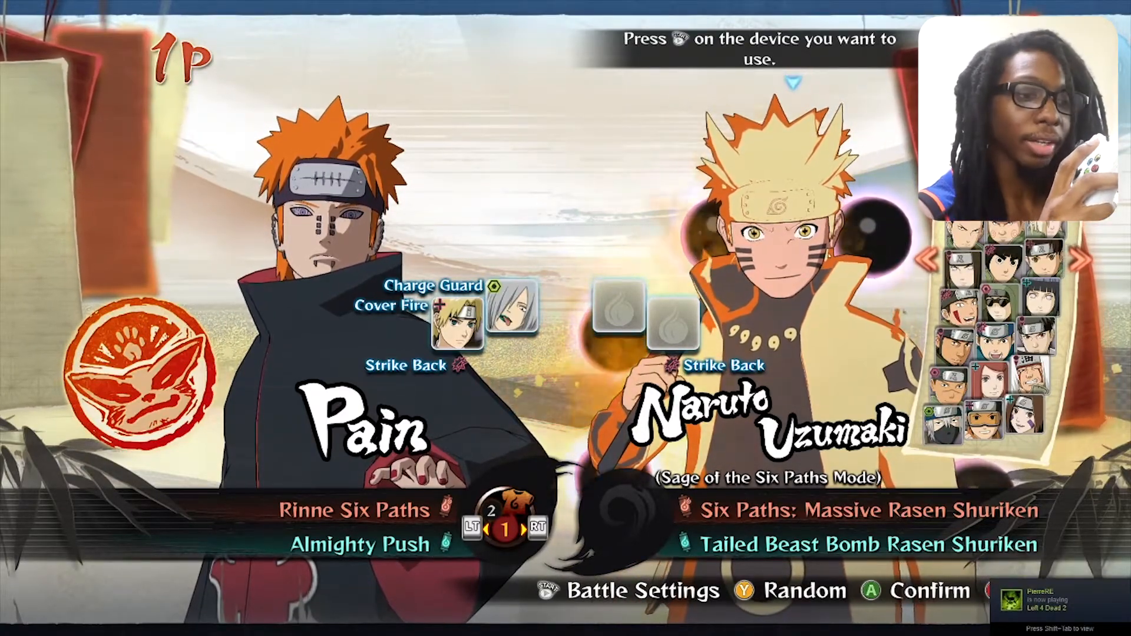
Step: Register the second controller as player two, pick Mizukage Mei Terumi and start the battle
key(Return)
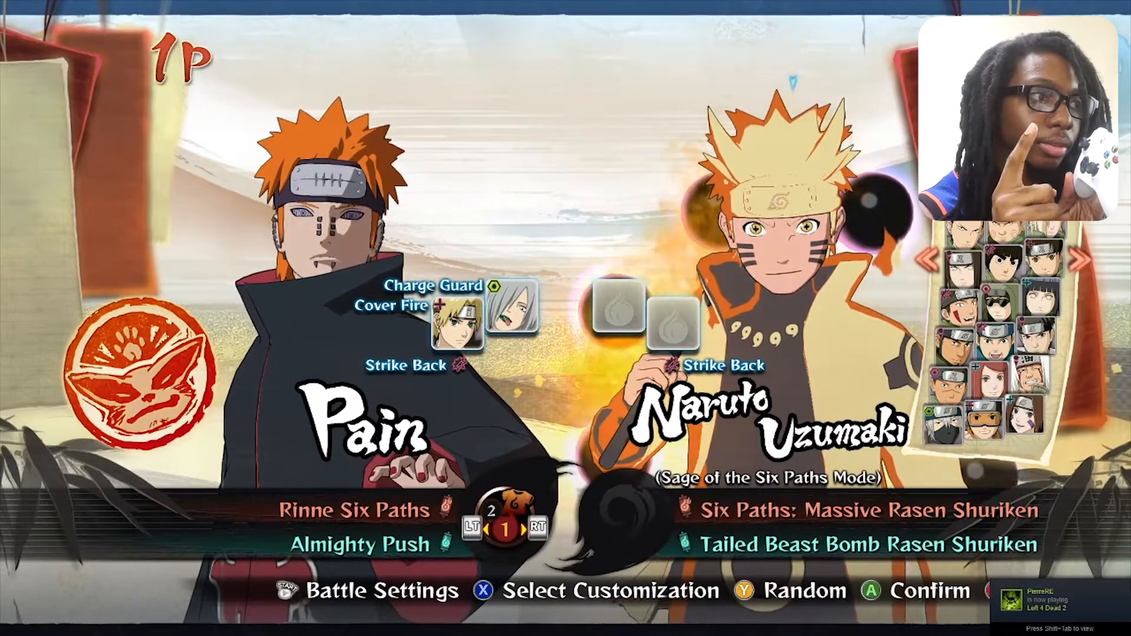
key(Down)
key(Down)
key(Down)
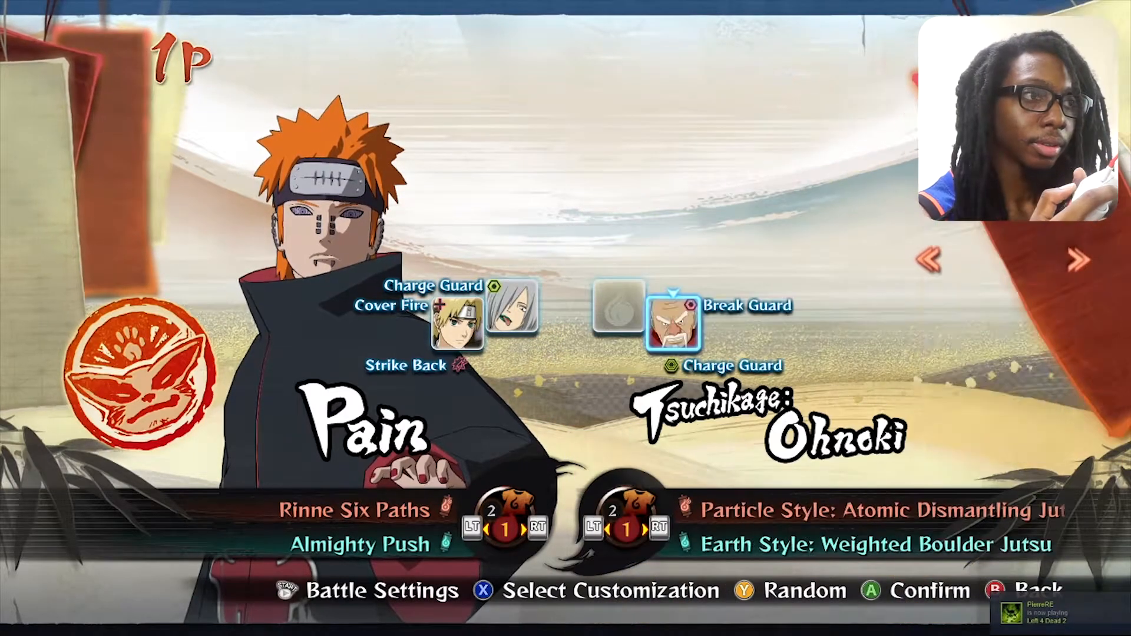
key(Up)
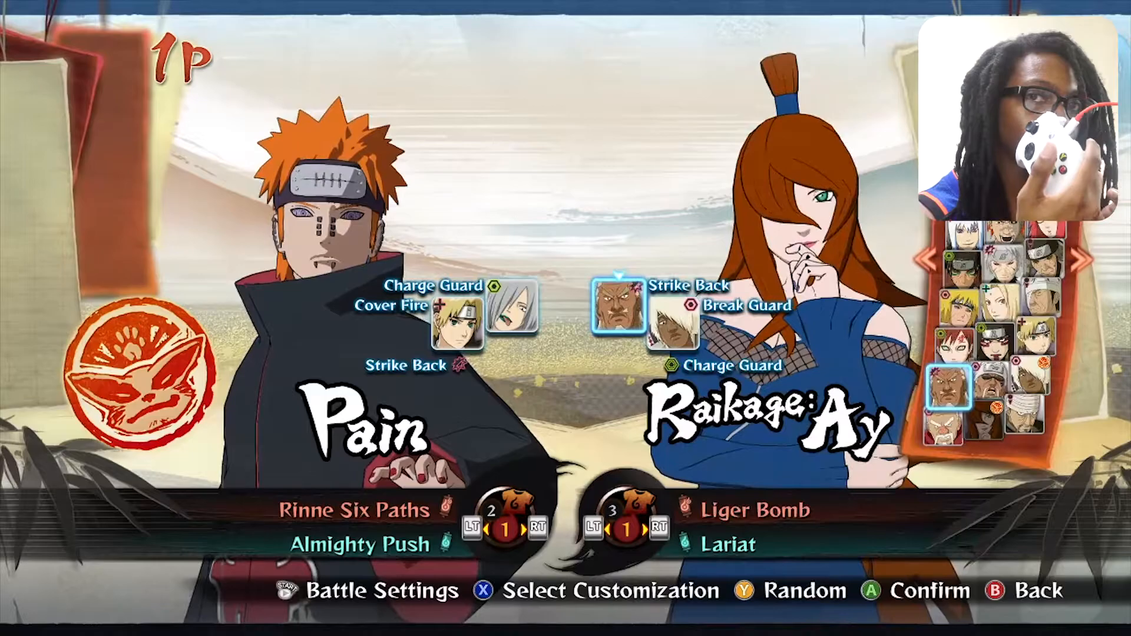
key(Left)
key(Return)
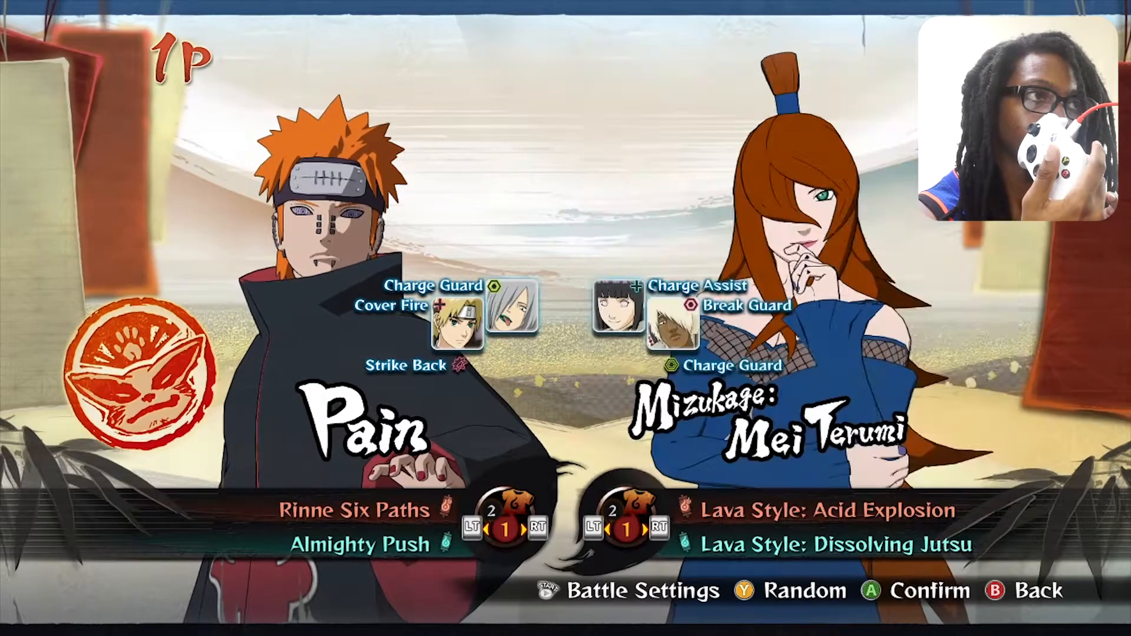
key(Return)
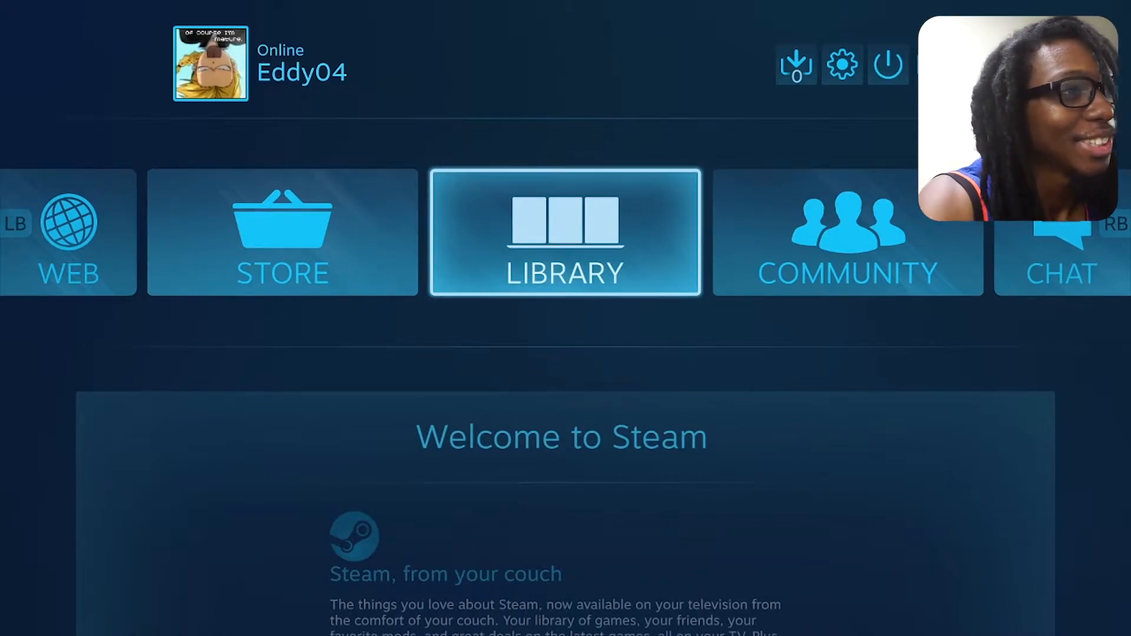
Step: Enter Big Picture Settings and reach the Controller Settings page
key(Return)
key(Escape)
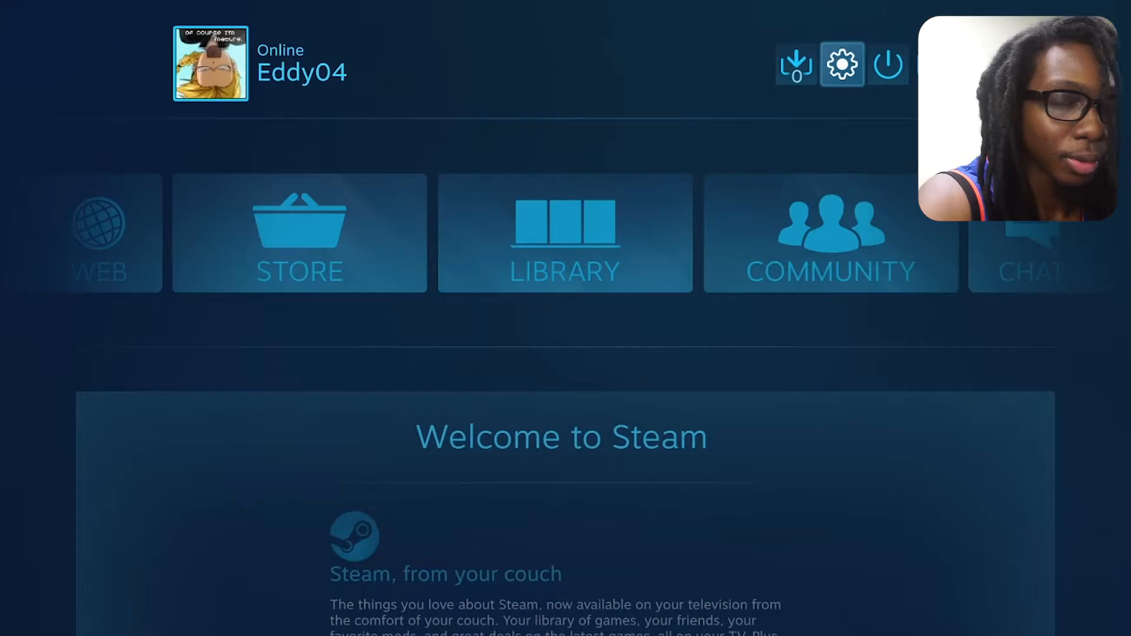
key(Return)
key(Down)
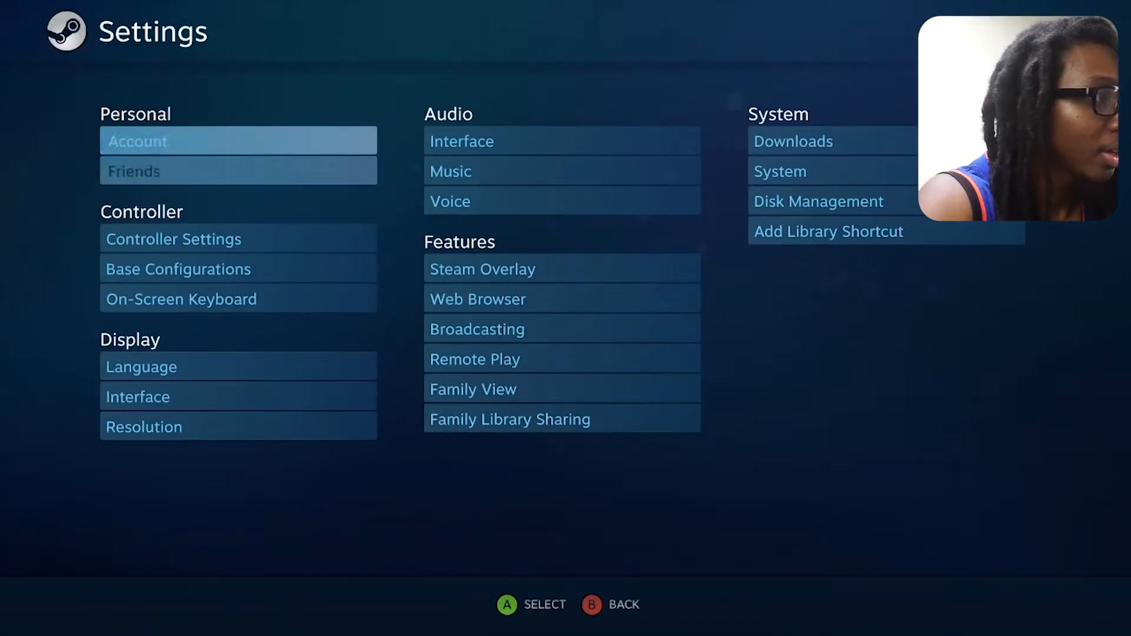
key(Down)
key(Return)
Step: Toggle Xbox Configuration Support, leaving it enabled for the two Xbox One controllers
key(Down)
key(Down)
key(Return)
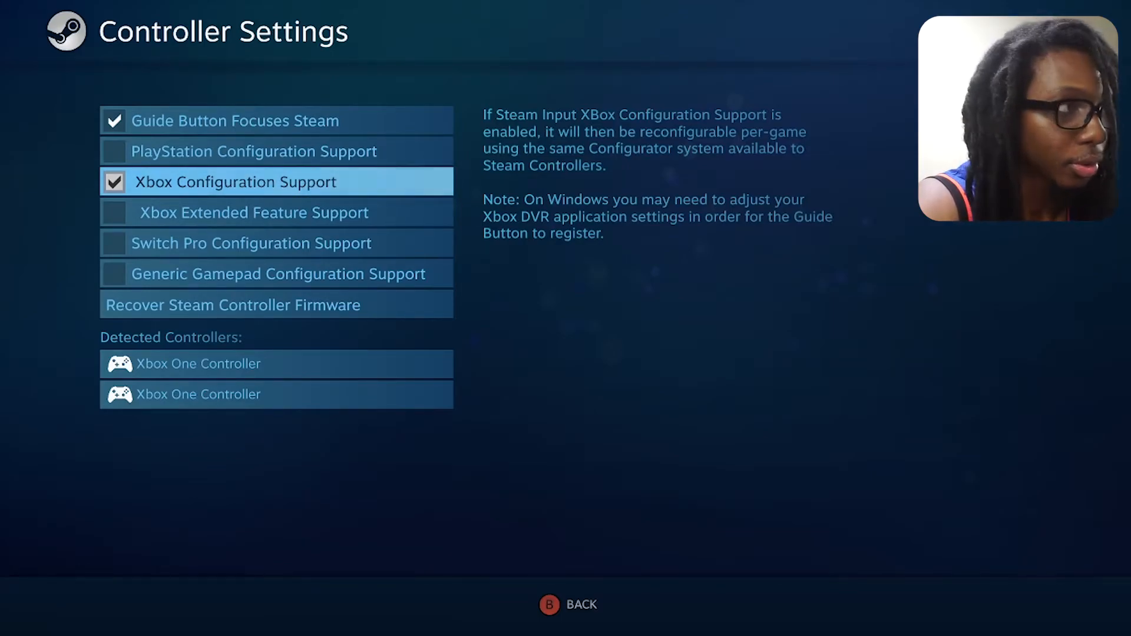
key(Return)
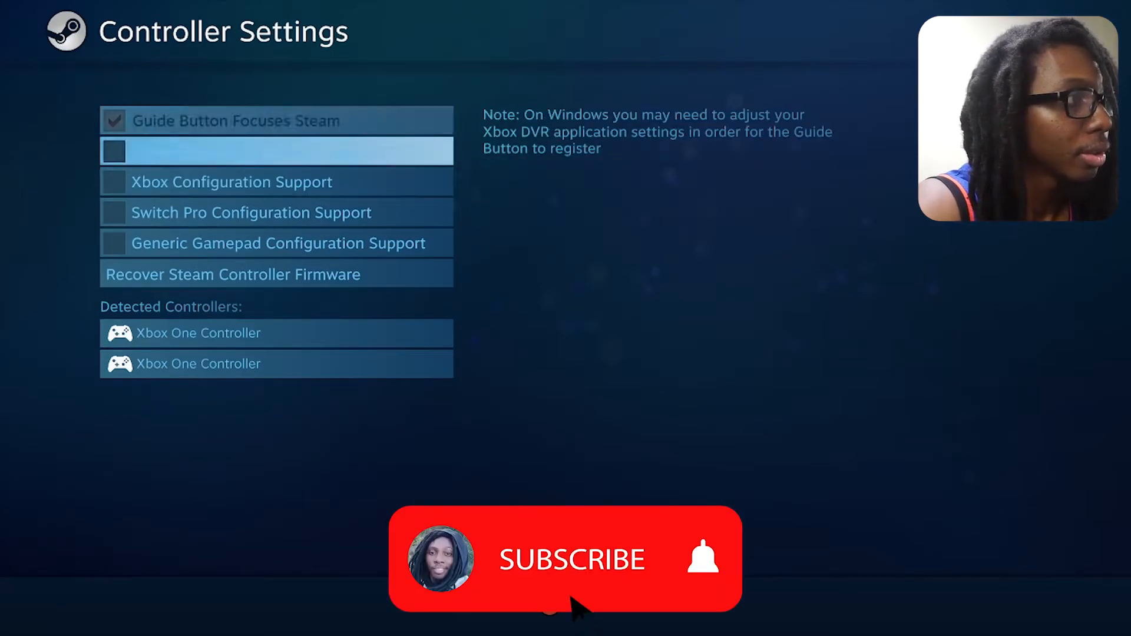
key(Up)
key(Up)
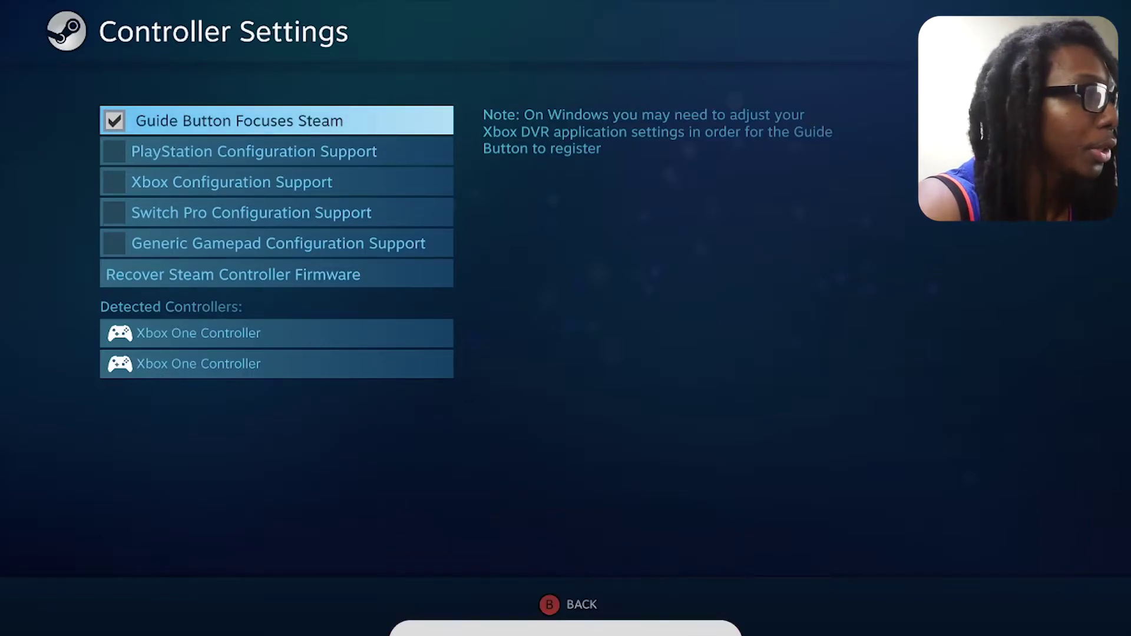
key(Down)
key(Down)
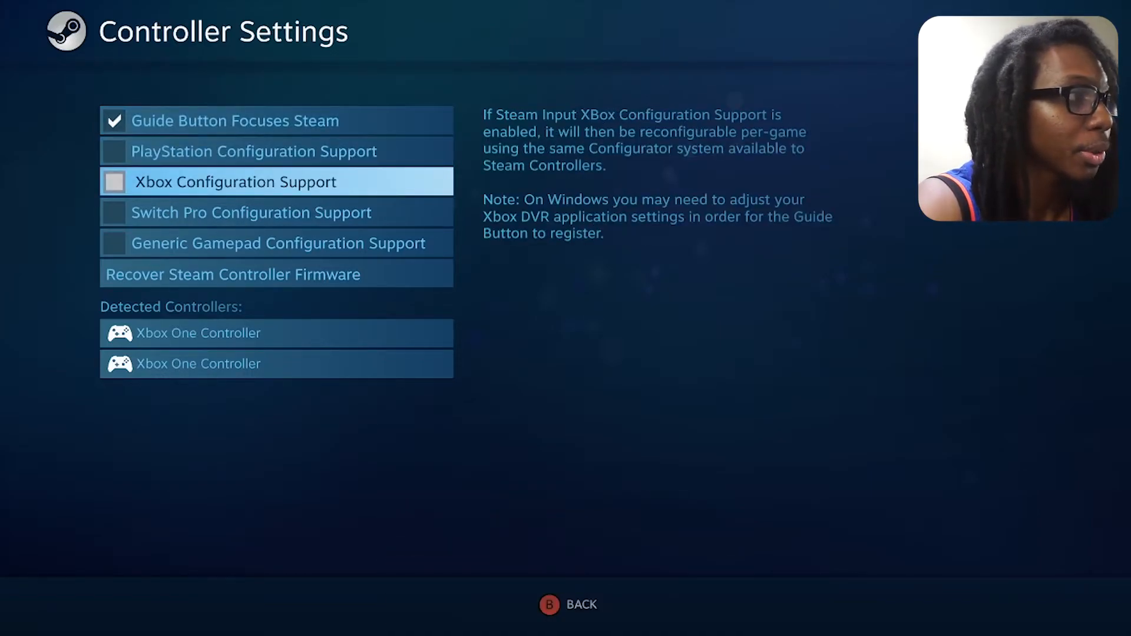
key(Return)
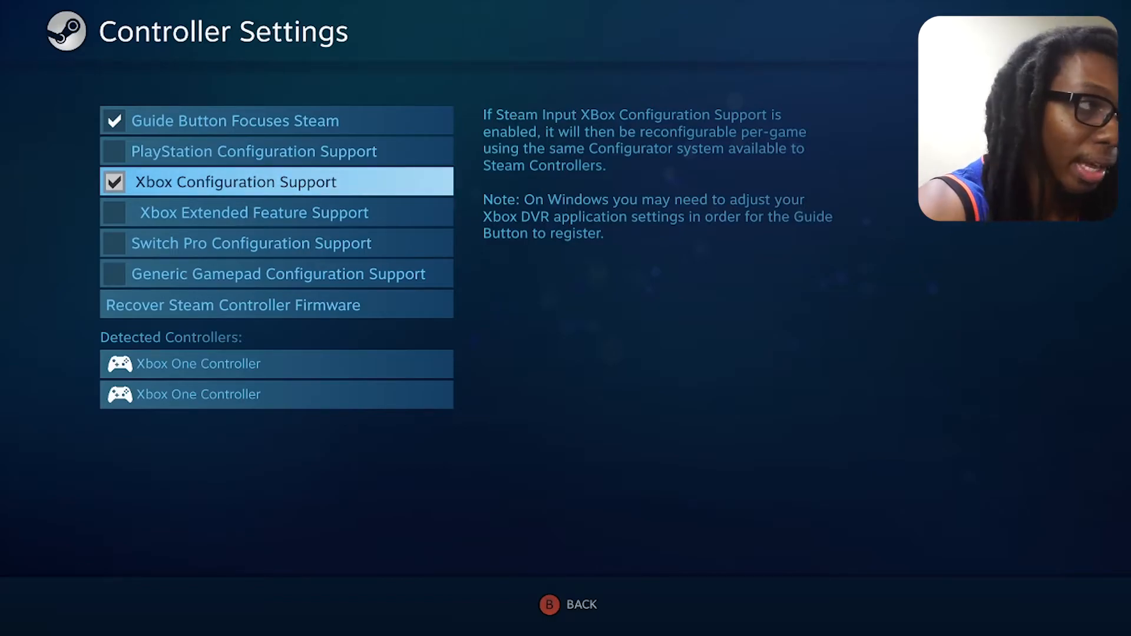
key(Down)
key(Down)
key(Down)
Step: Back out of Settings to the home screen and enter the Library
key(Escape)
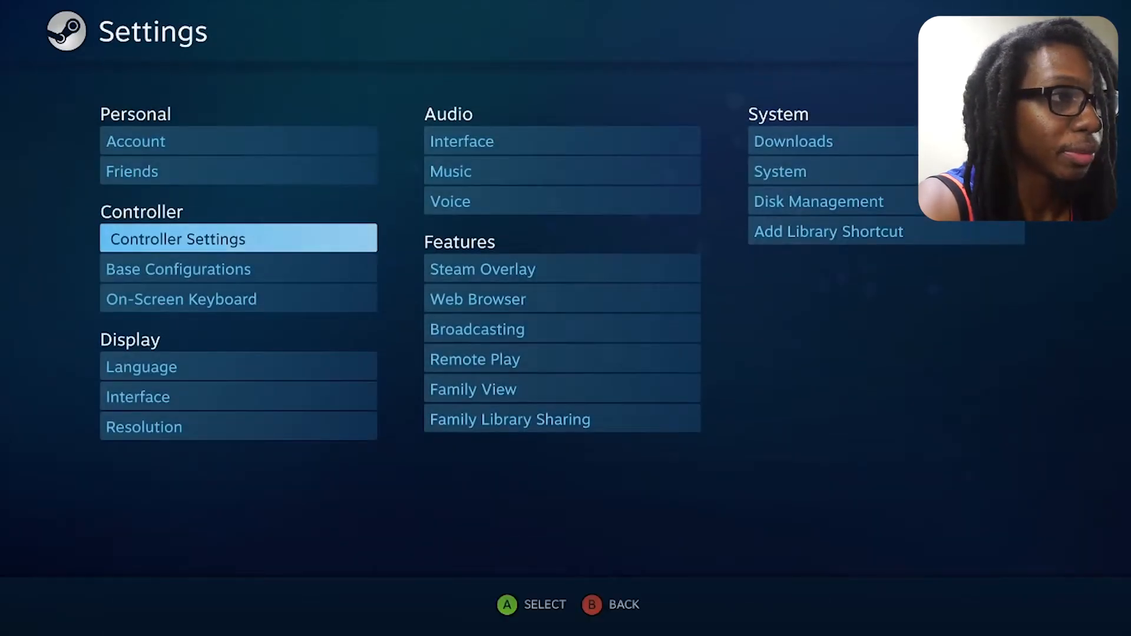
key(Escape)
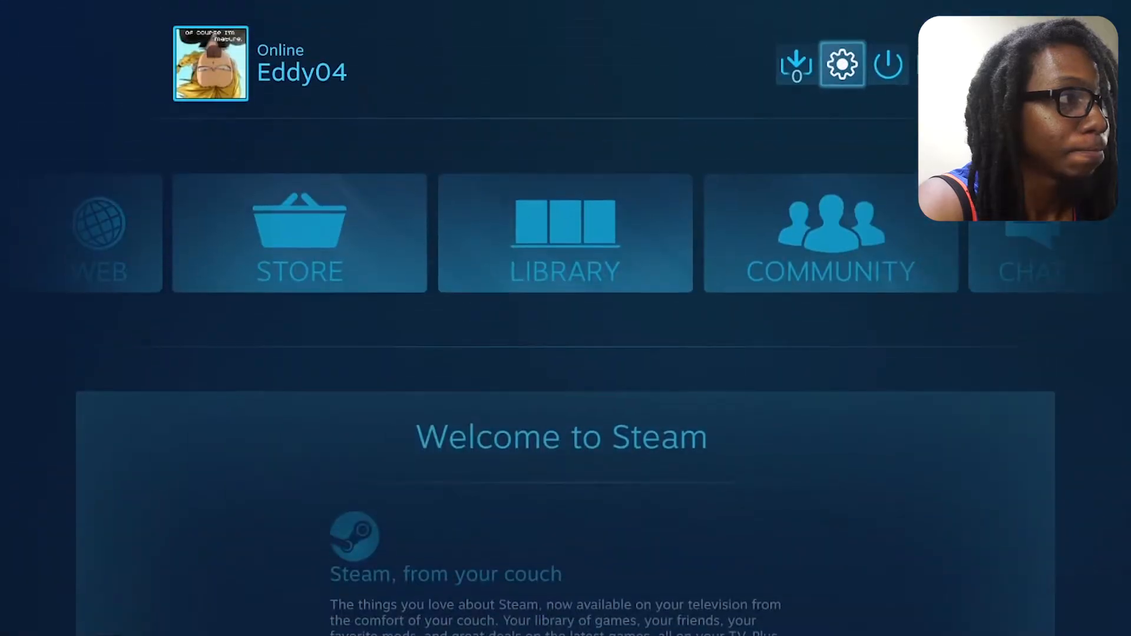
key(Down)
key(Right)
key(Return)
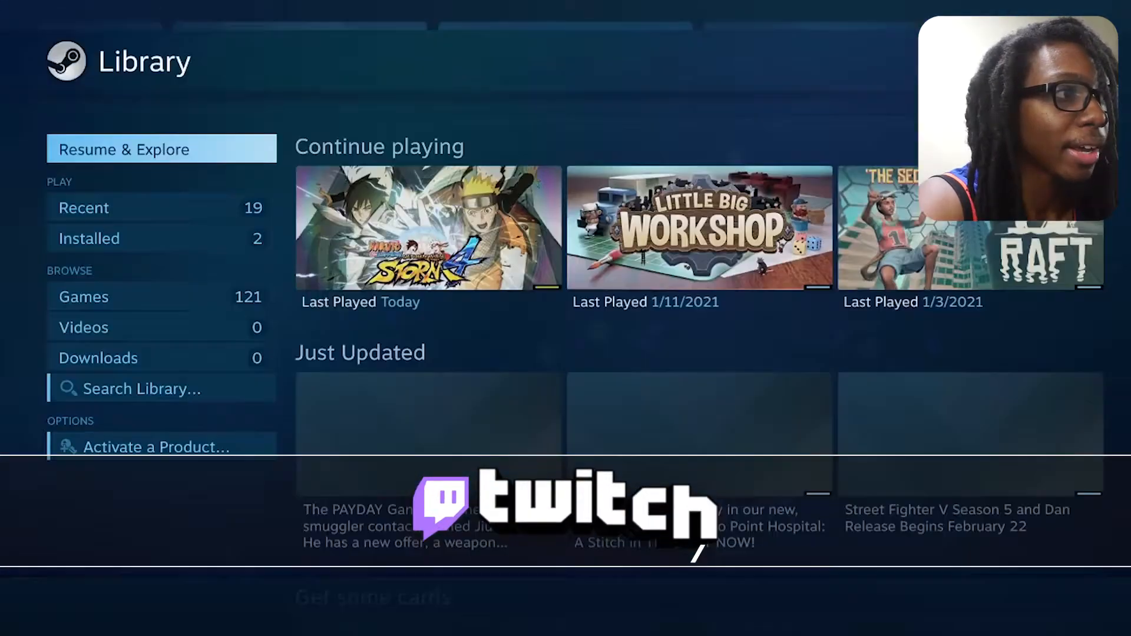
Step: Select NARUTO STORM 4 under Continue playing and launch it with Play
key(Right)
key(Return)
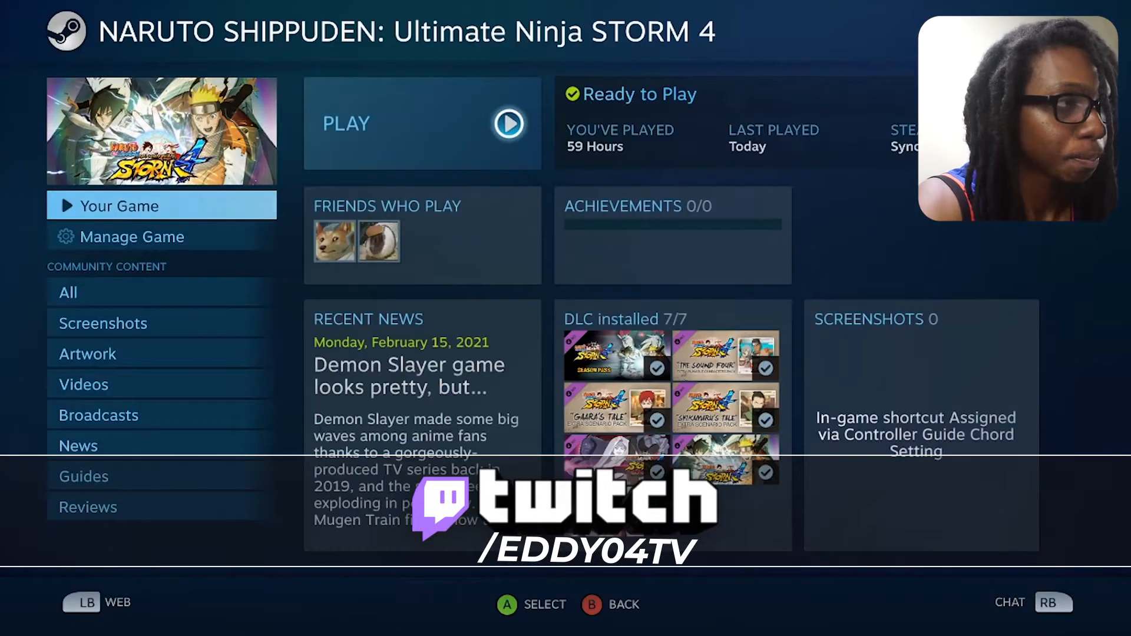
key(Right)
key(Return)
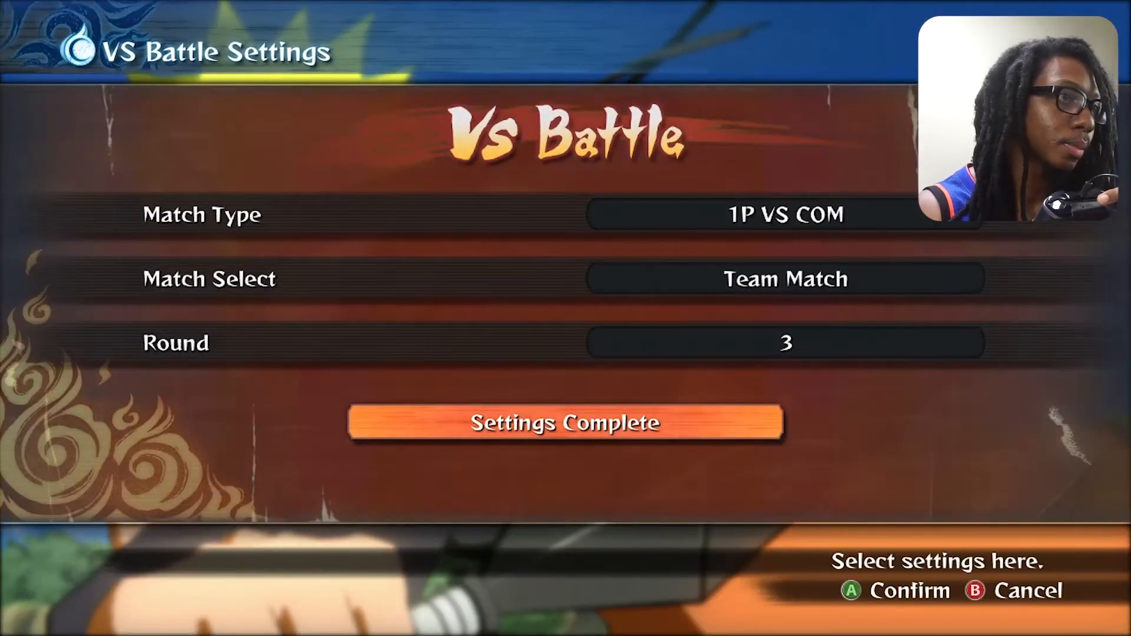
Step: Switch the Match Type to 1P VS 2P and move on to Match Select
key(Up)
key(Up)
key(Up)
key(Right)
key(Down)
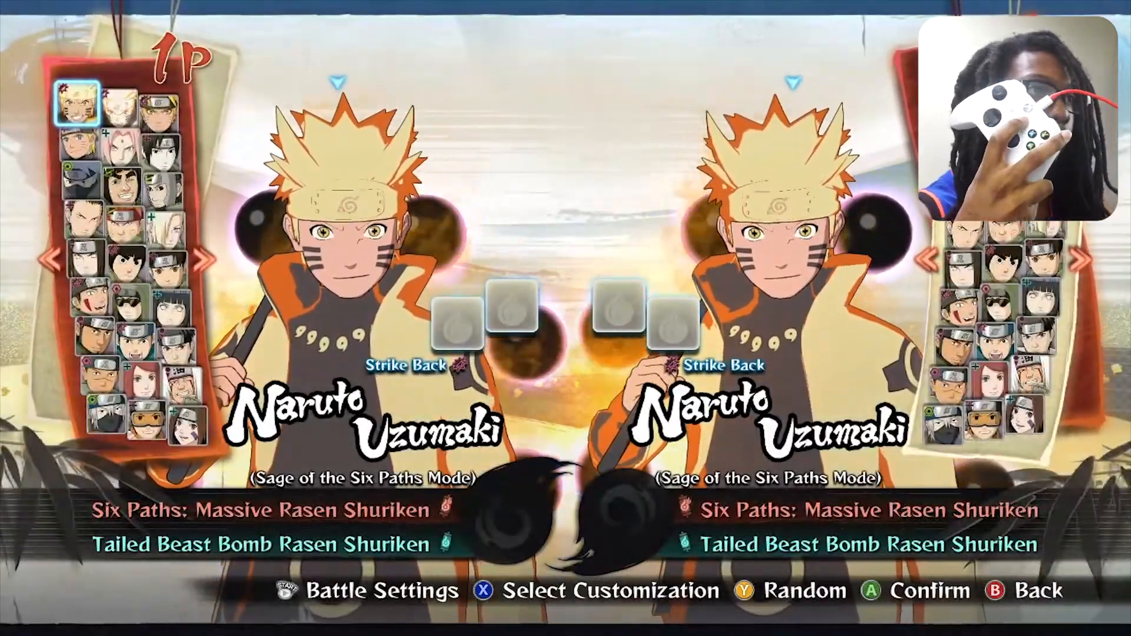
Step: Choose Pain as player two's character against Naruto
key(Right)
key(Right)
key(Return)
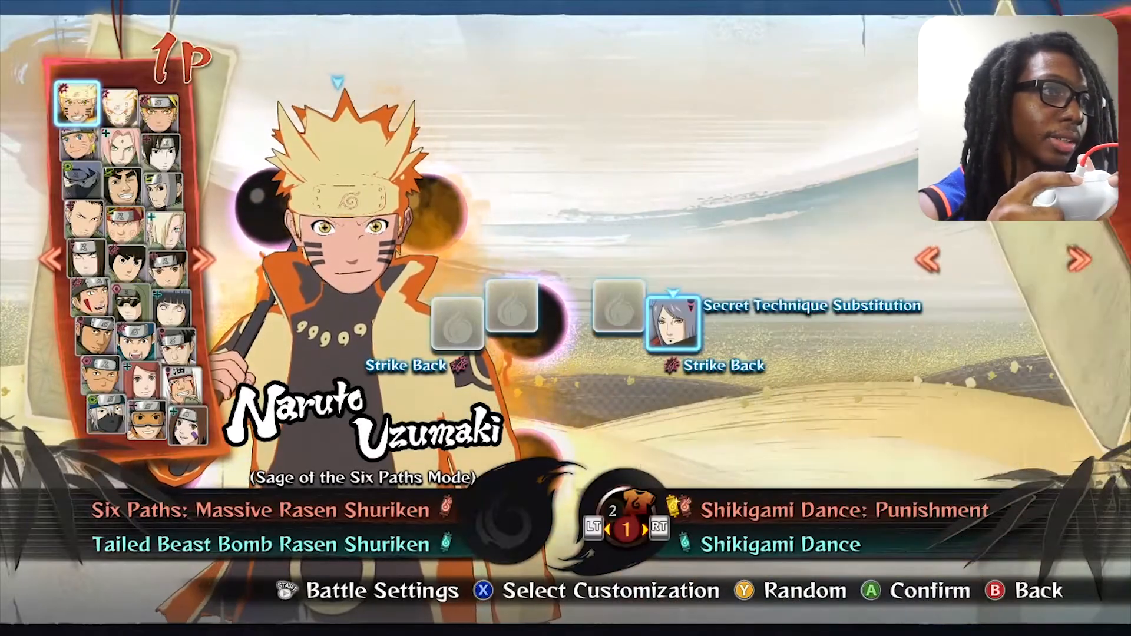
key(Right)
key(Right)
key(Return)
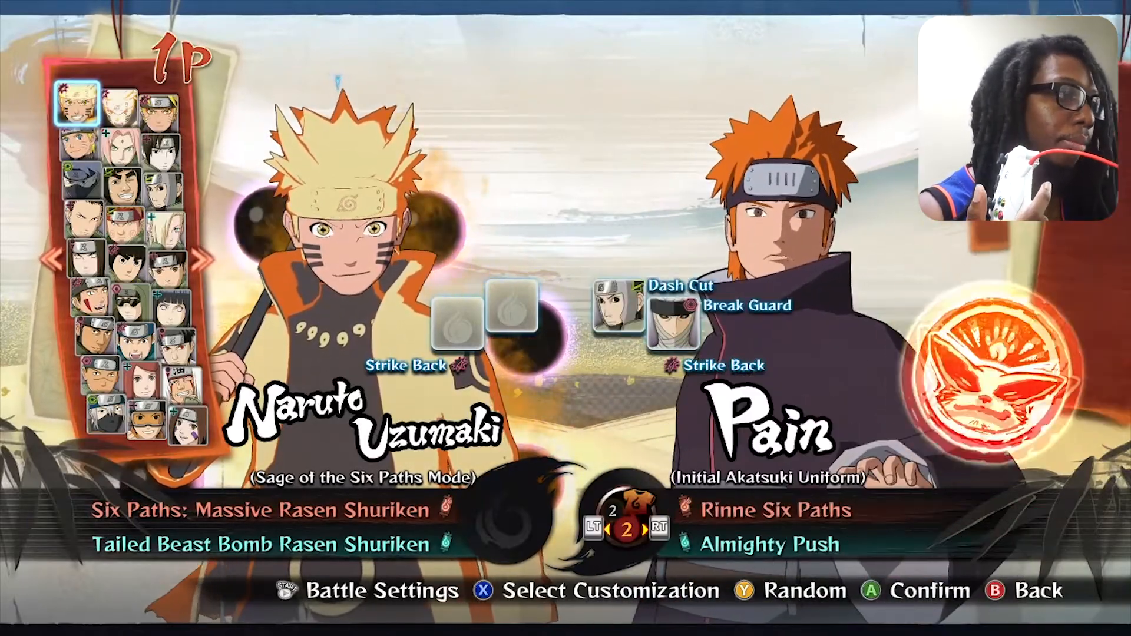
key(Right)
key(Right)
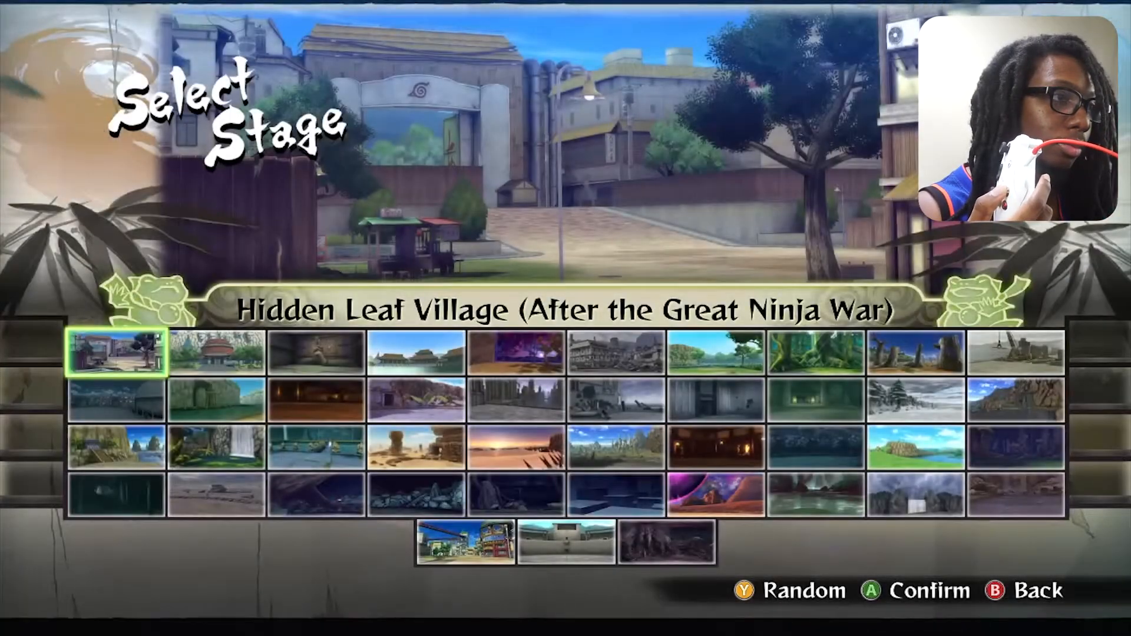
Step: Select the Foot of the Divine Tree stage and start the battle
key(Down)
key(Return)
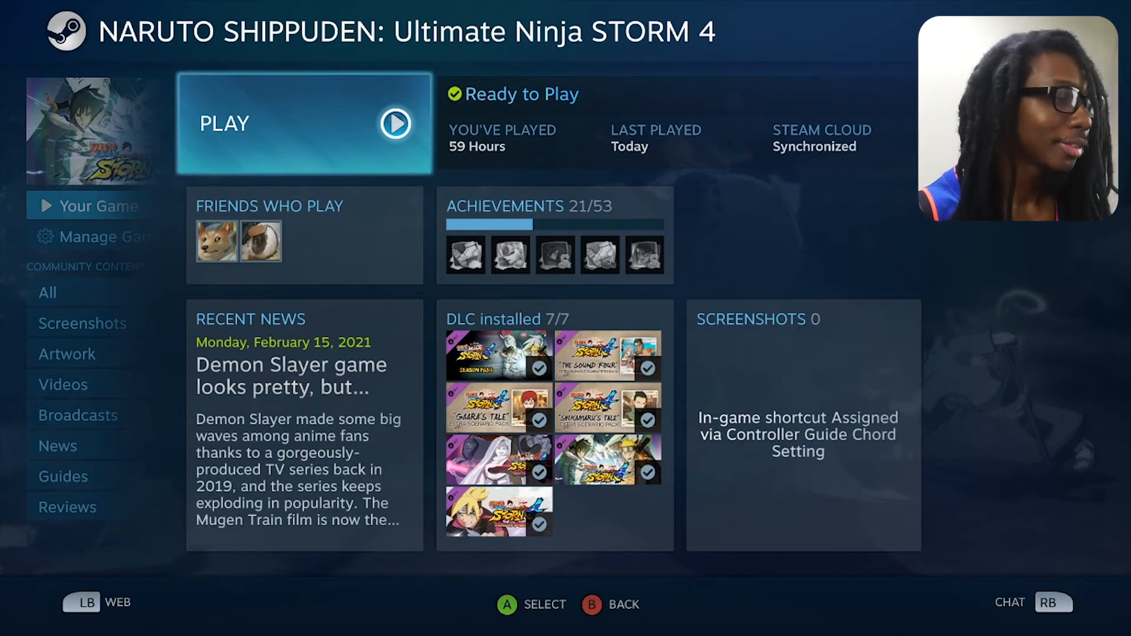
Step: Launch Naruto Storm 4 again from PLAY on its Steam Big Picture page
key(Return)
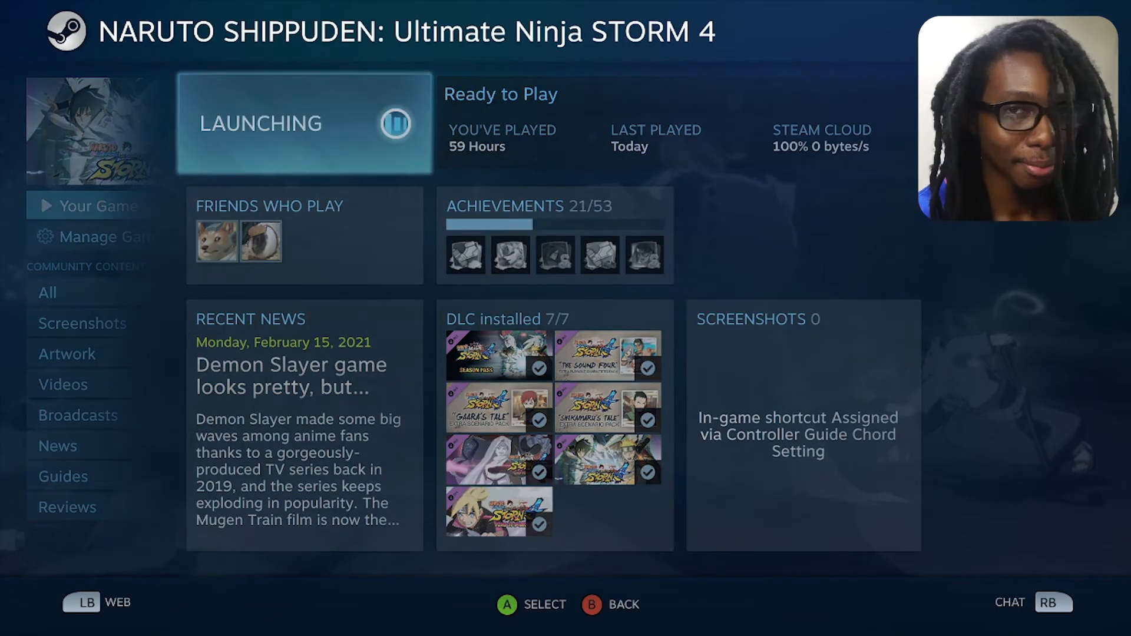